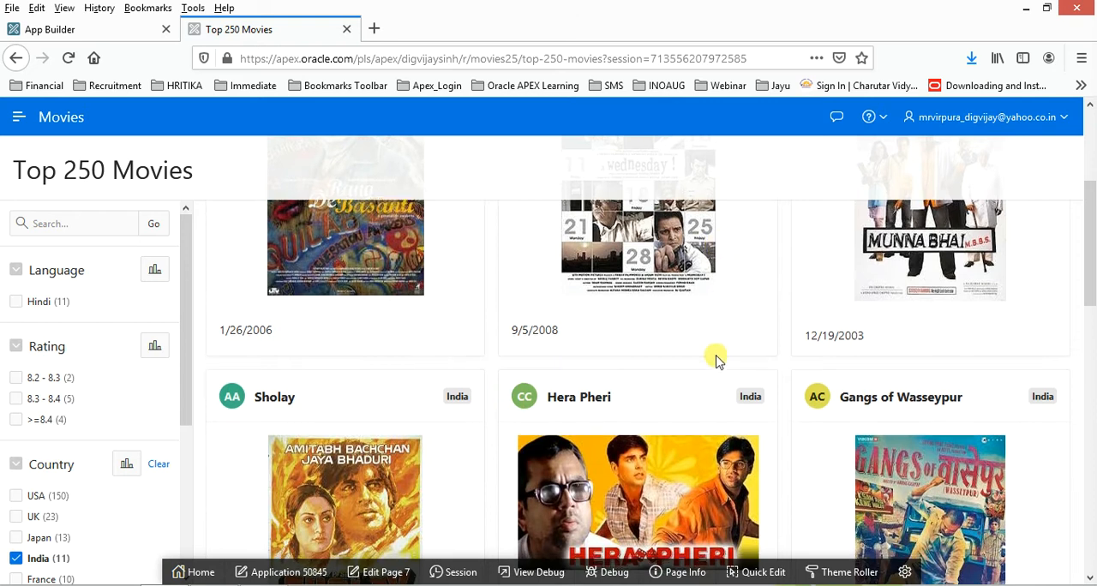
# - Filter the Top 250 Movies cards by the Hindi language and look through the matching movies
pyautogui.scroll(5, 717, 362)
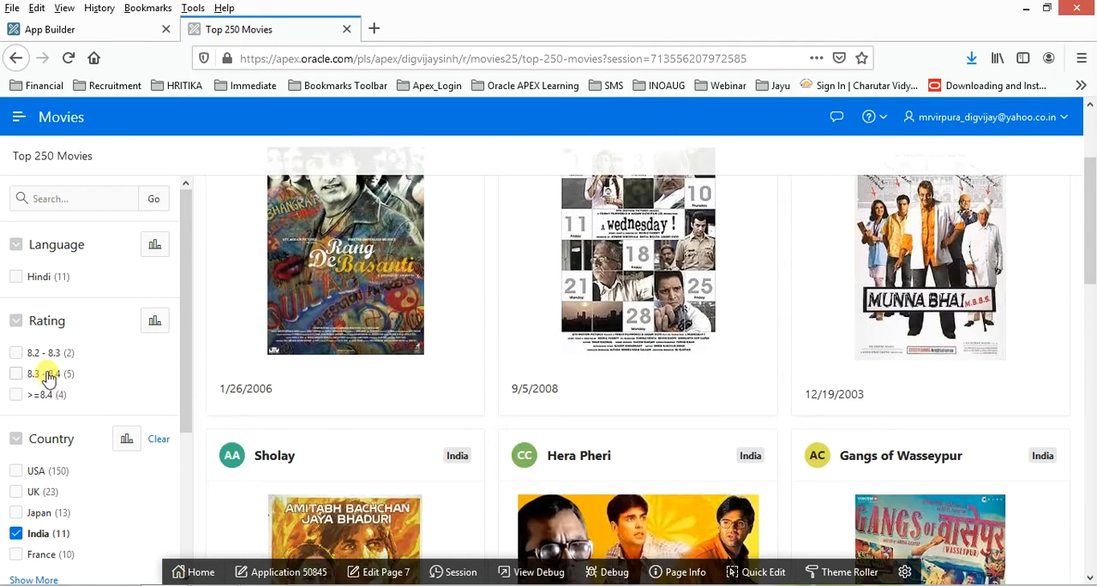
pyautogui.click(19, 277)
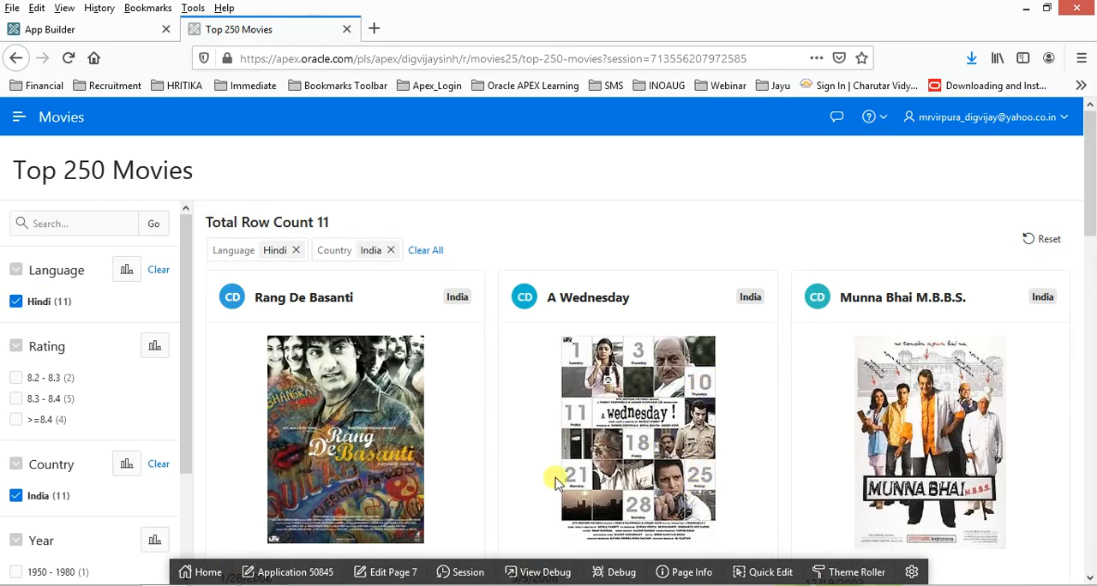
pyautogui.moveTo(1093, 209); pyautogui.dragTo(1093, 531)
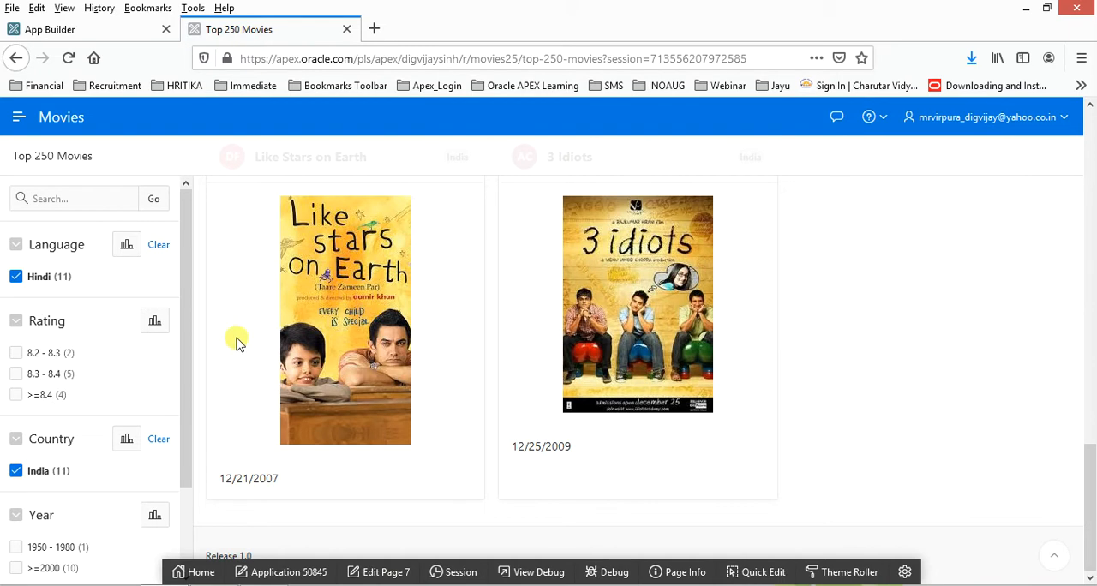
# - Remove the Hindi and India filters while viewing the Language facet's chart, and look over the unfiltered movie cards
pyautogui.click(15, 276)
pyautogui.click(155, 269)
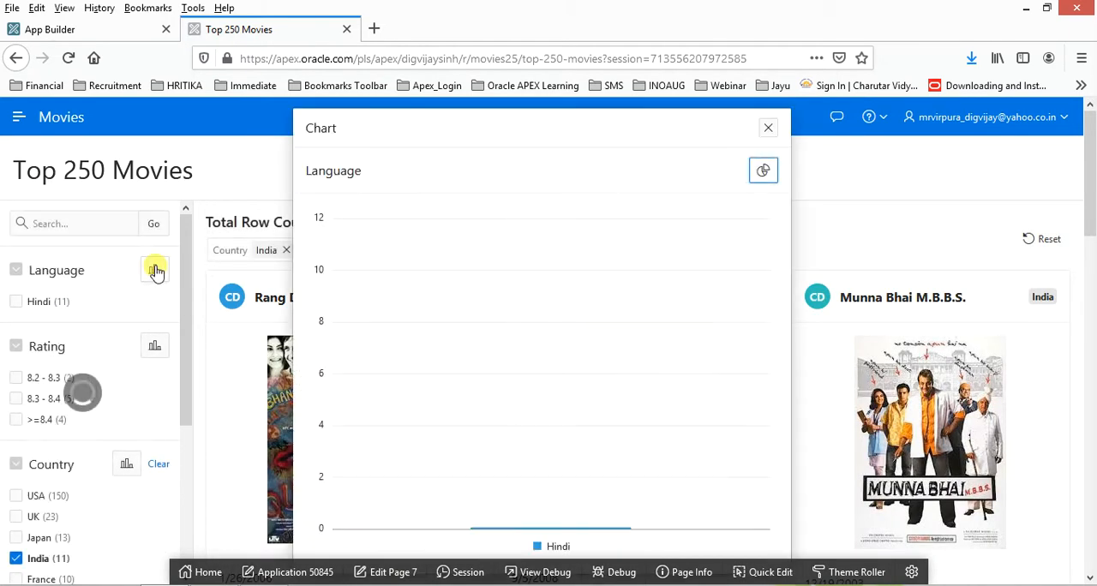
pyautogui.click(286, 250)
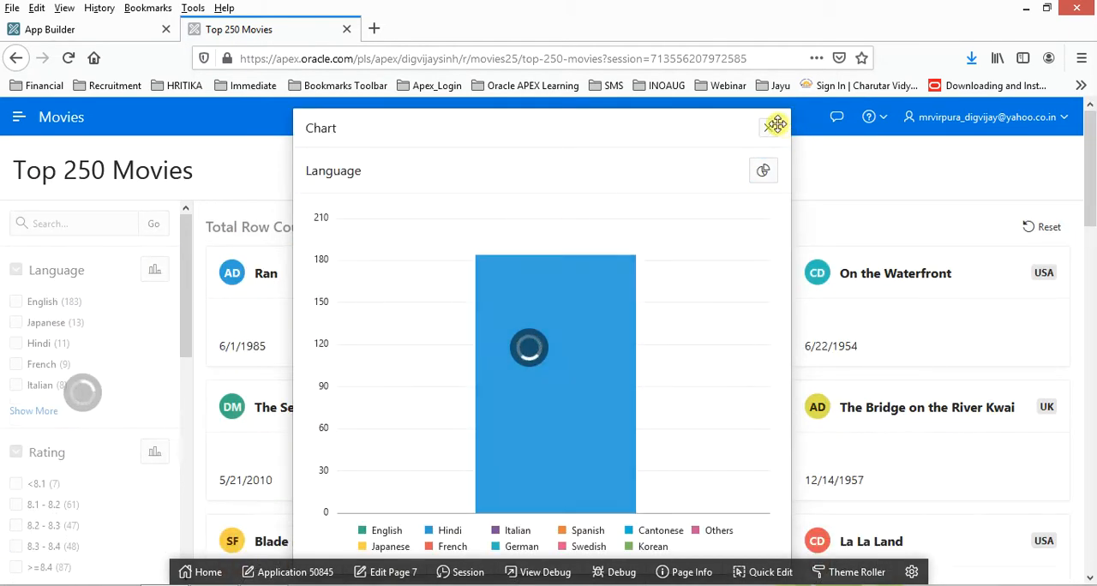
pyautogui.click(767, 128)
pyautogui.scroll(-15, 541, 448)
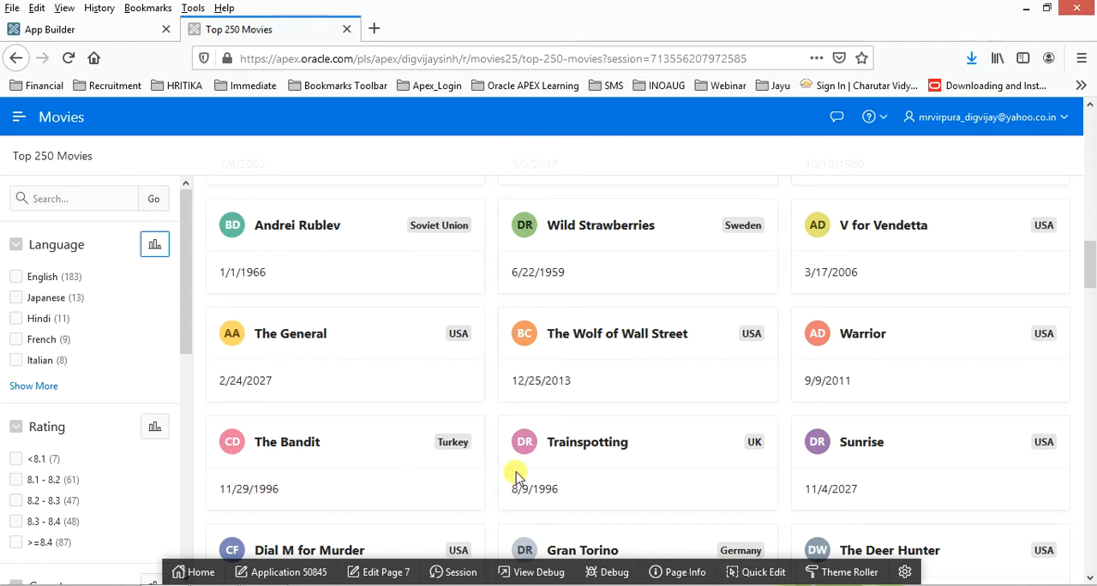
# - Close the running Movies app and start a new application in App Builder named Demo_Facets_Movies
pyautogui.click(347, 30)
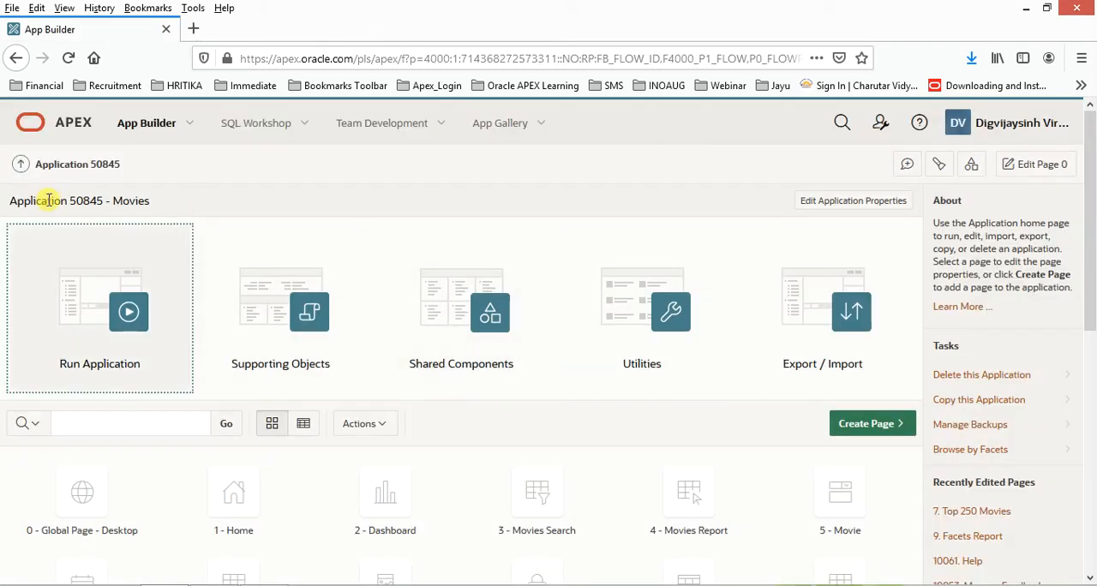
pyautogui.click(144, 127)
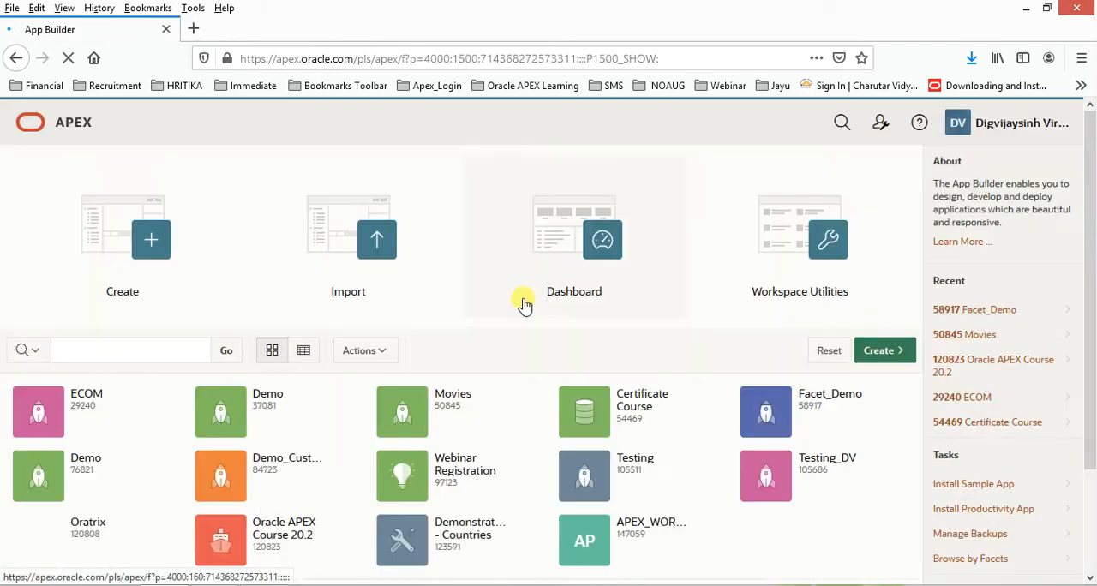
pyautogui.click(890, 356)
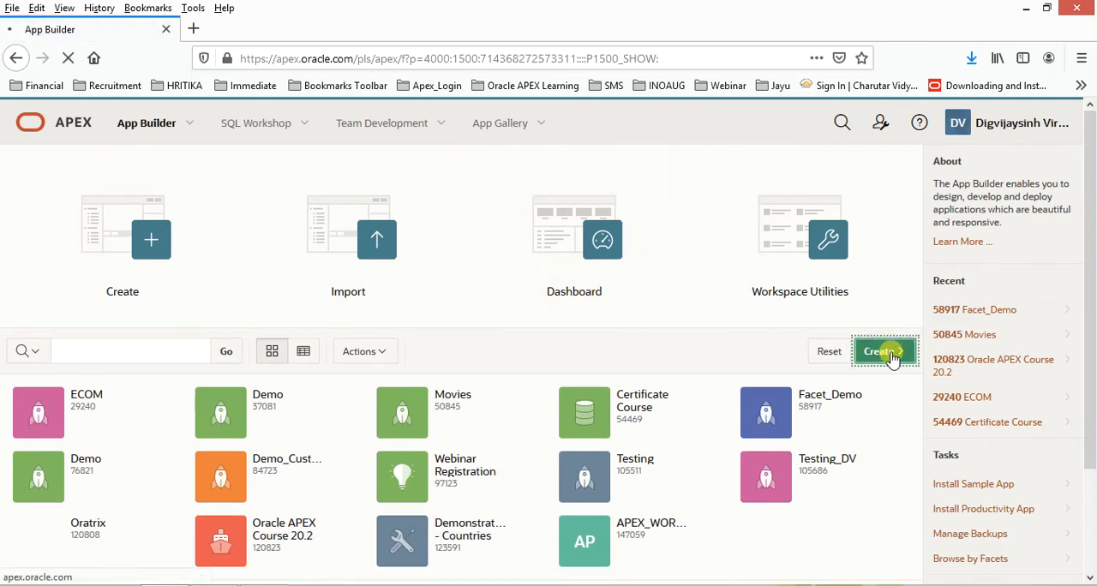
pyautogui.click(302, 375)
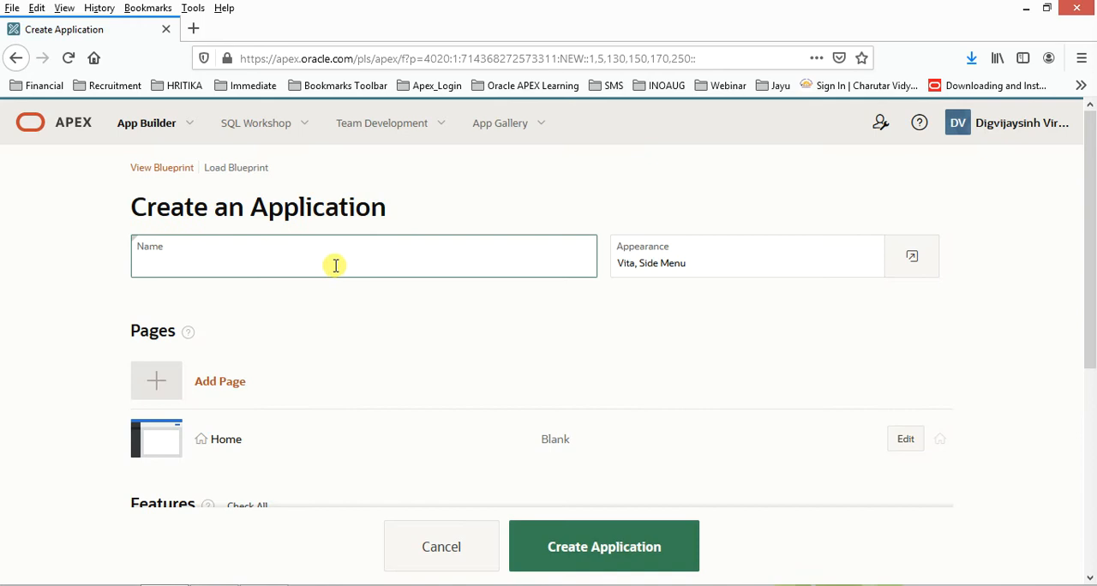
pyautogui.write('Demo_')
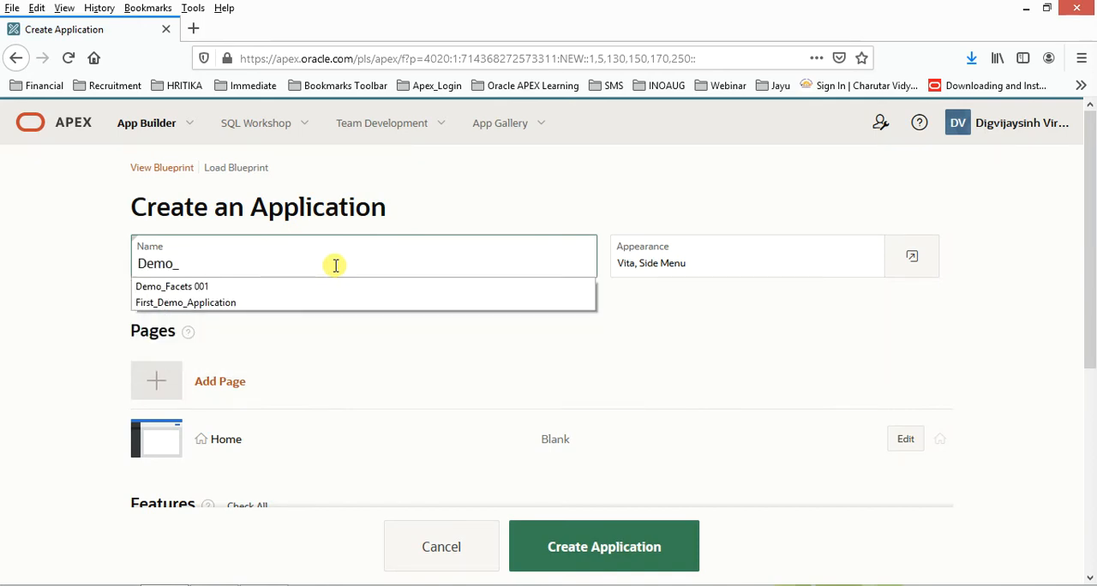
pyautogui.write('Facets_')
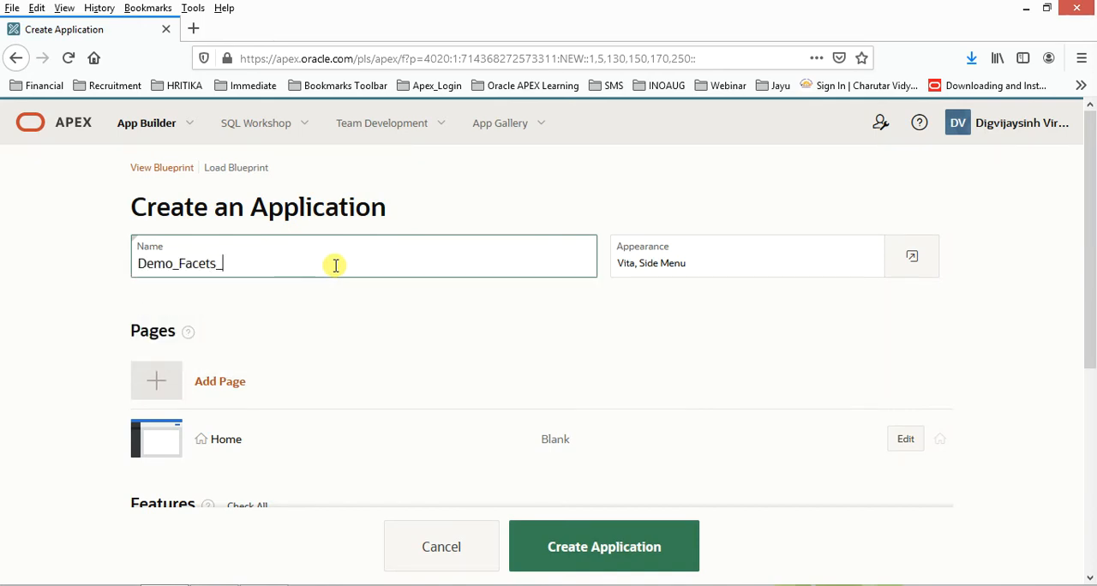
pyautogui.write('Movies')
pyautogui.press('Tab')
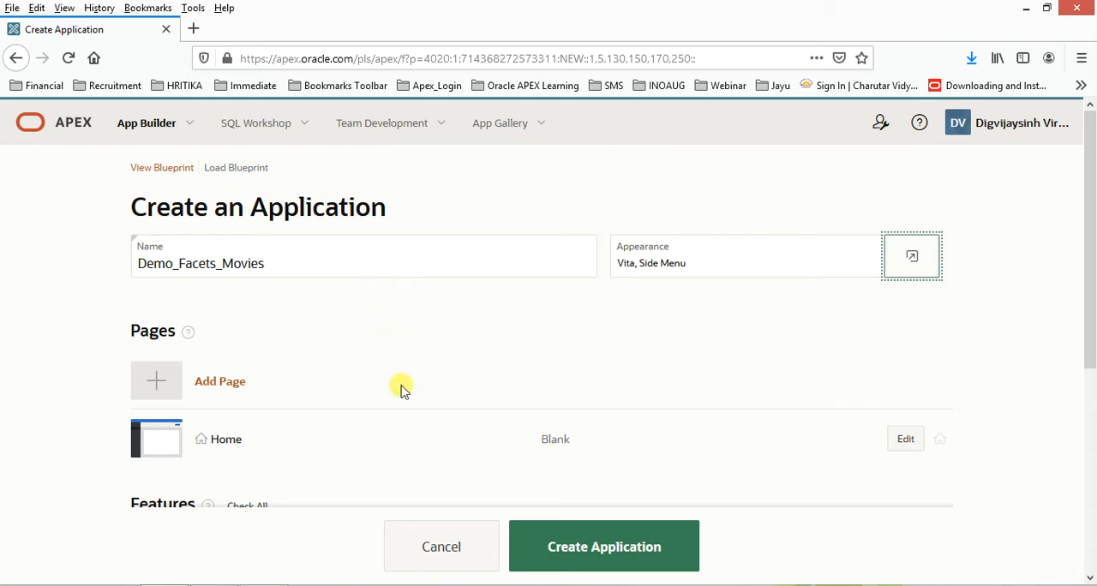
# - Start a Faceted Search page for the application, named Movie Search and displayed as Cards
pyautogui.click(208, 390)
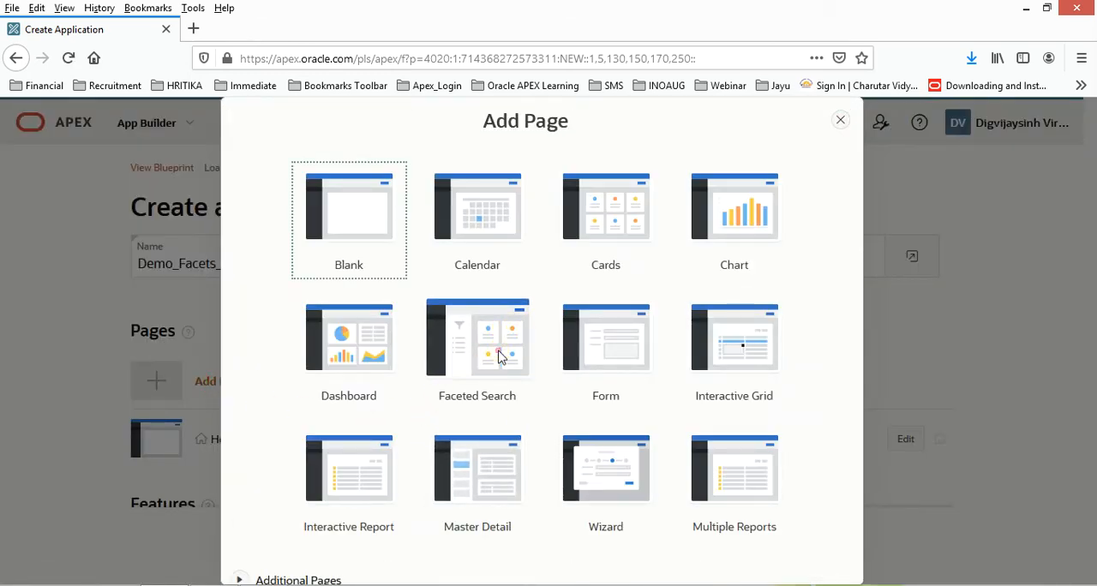
pyautogui.click(502, 357)
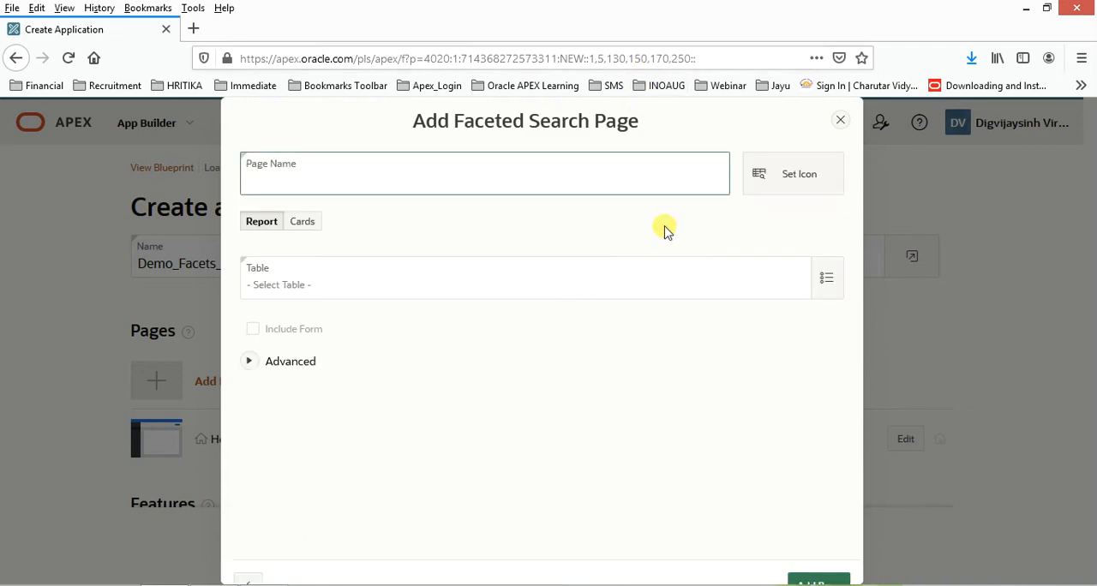
pyautogui.hotkey('ctrl', '-')
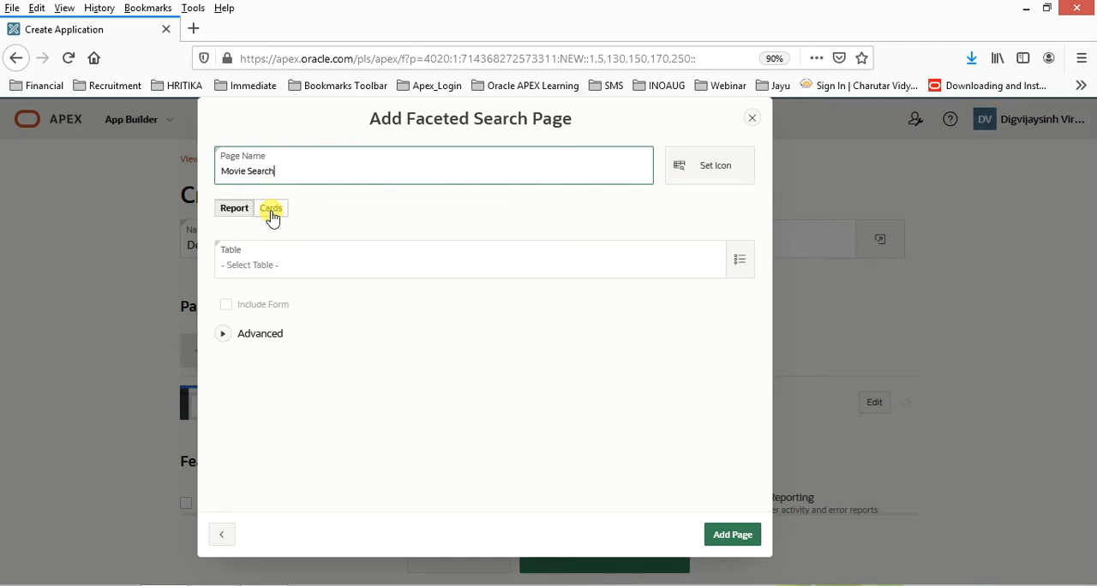
pyautogui.hotkey('ctrl', '+')
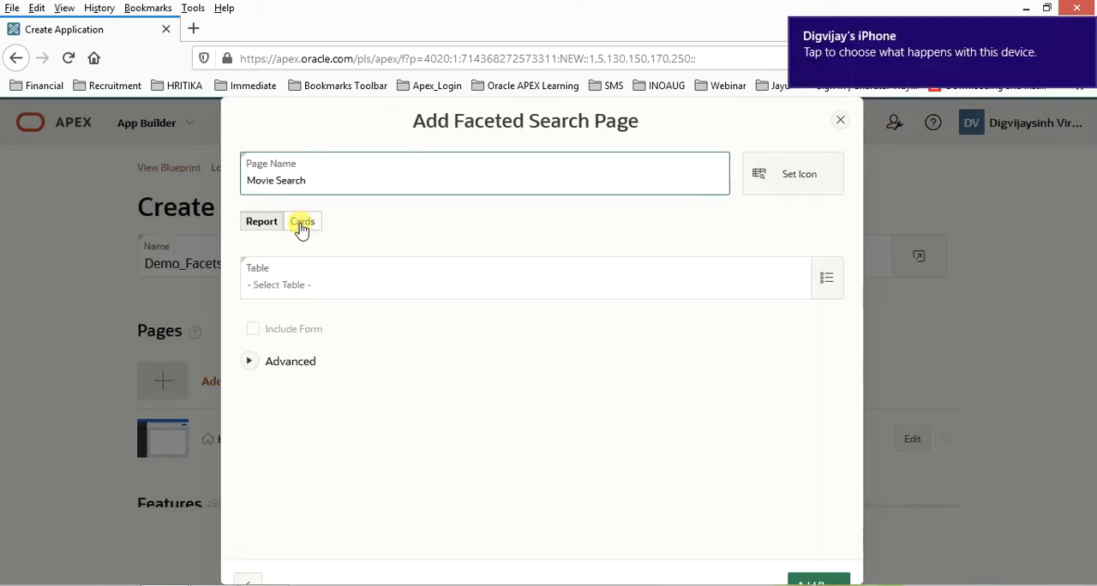
pyautogui.click(301, 222)
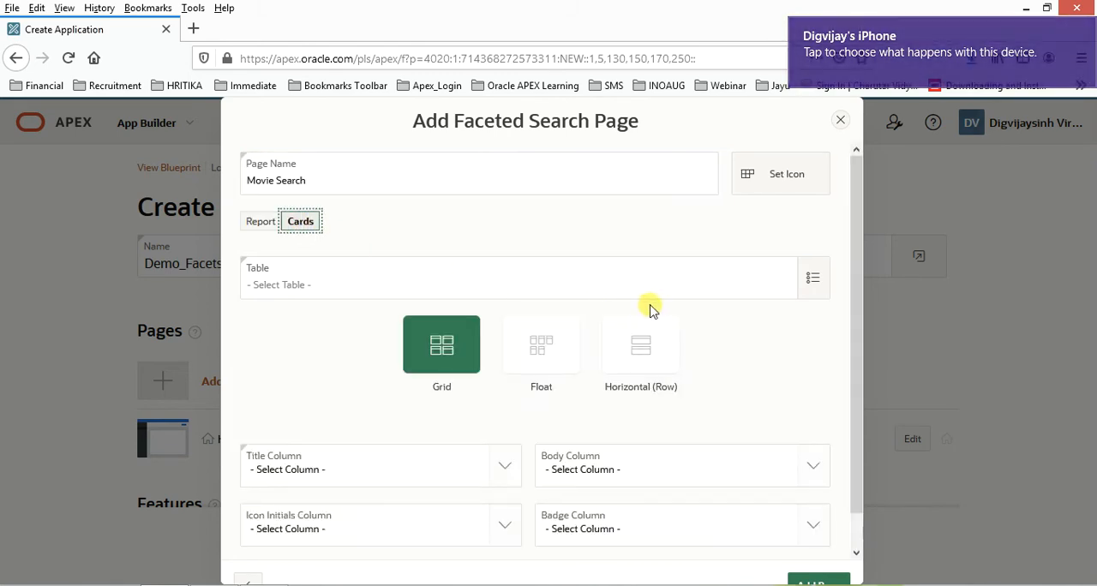
# - Base the Movie Search page on the MOVIES table and use the Grid card layout
pyautogui.click(809, 276)
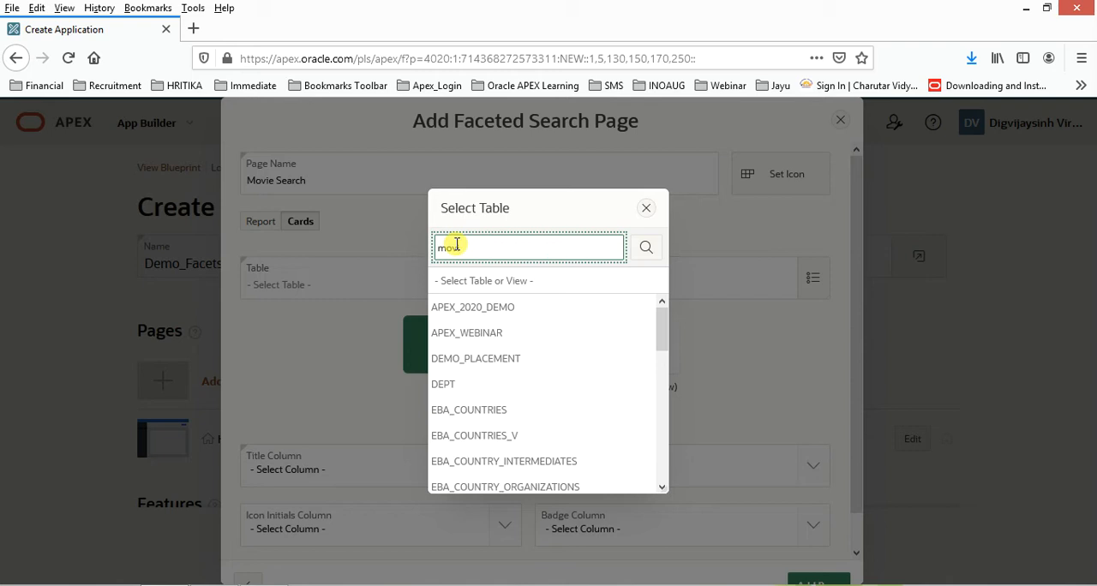
pyautogui.press('Return')
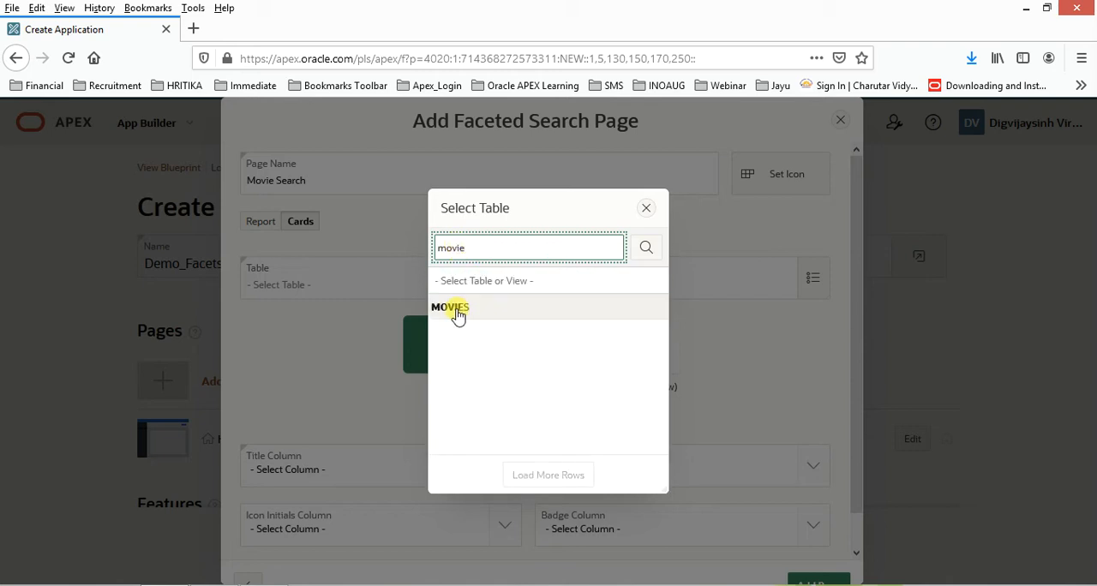
pyautogui.click(457, 310)
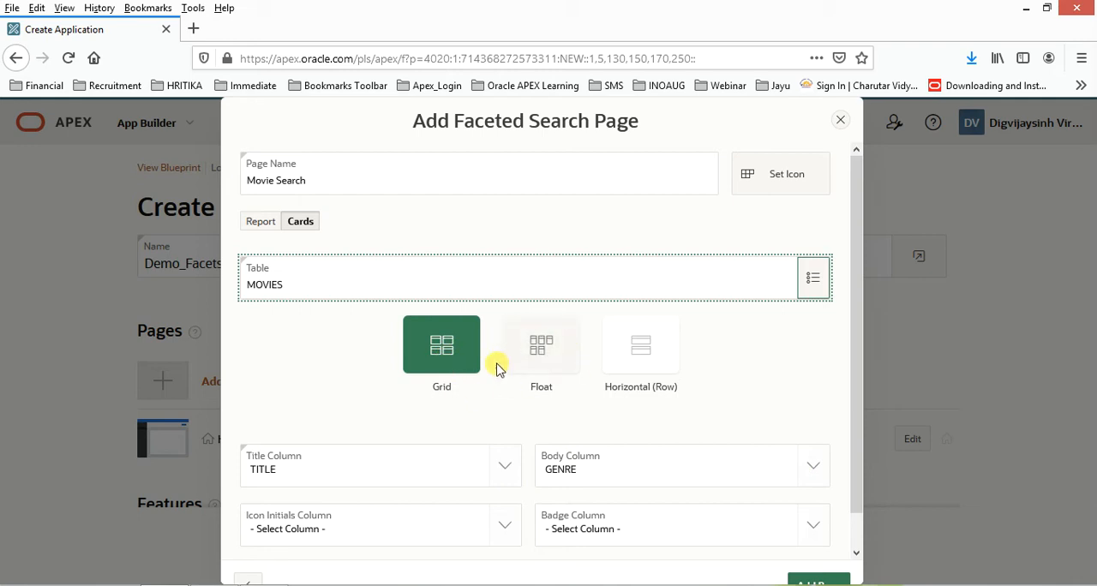
pyautogui.click(550, 352)
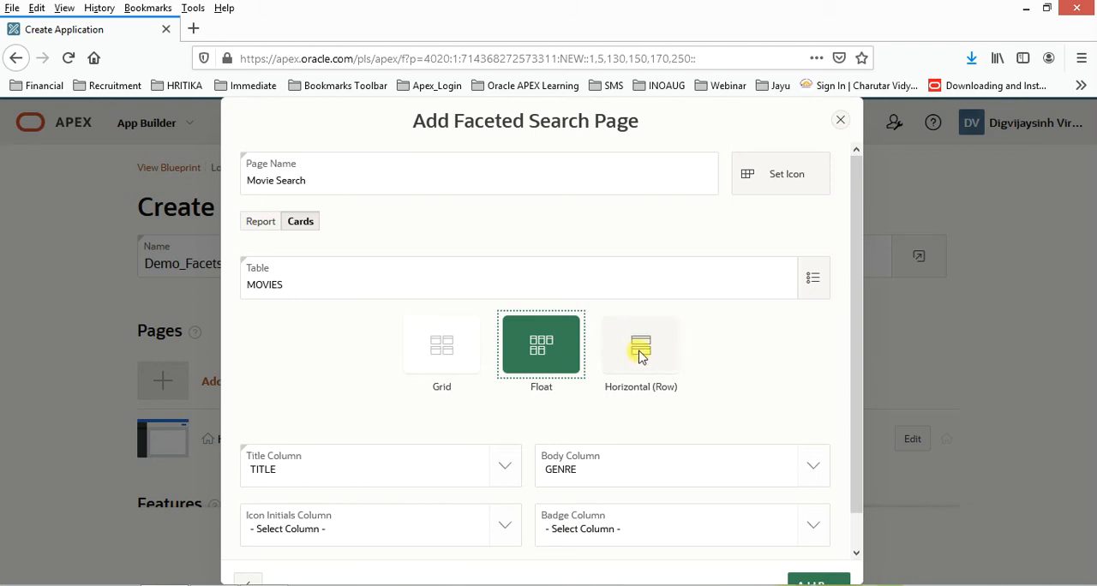
pyautogui.click(443, 345)
# - Set the icon initials column to LANGUAGE and the badge column to RELEASED, and add the Movie Search page
pyautogui.scroll(-1, 820, 416)
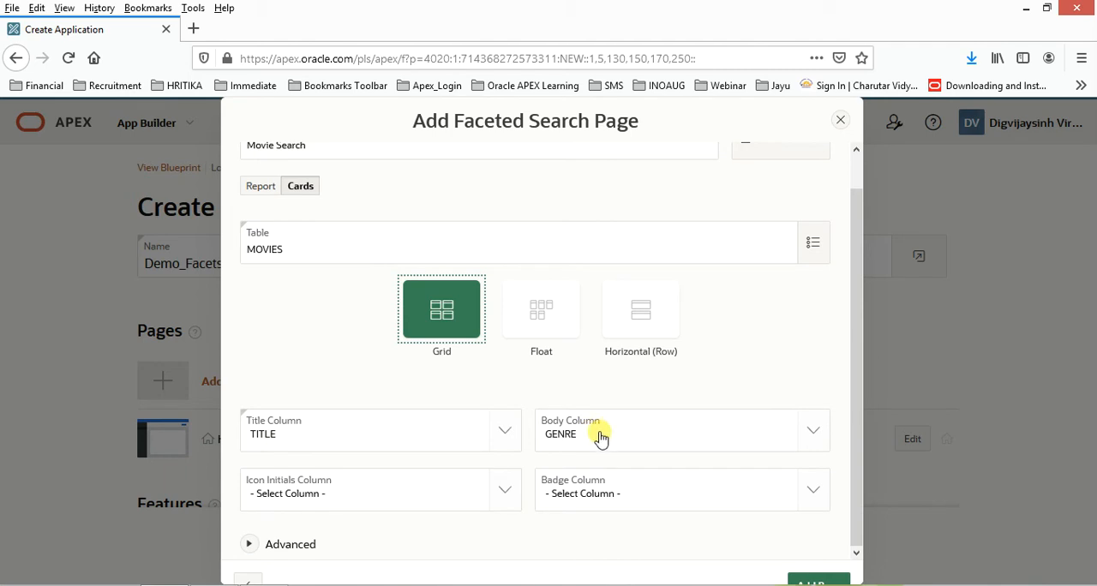
pyautogui.click(509, 496)
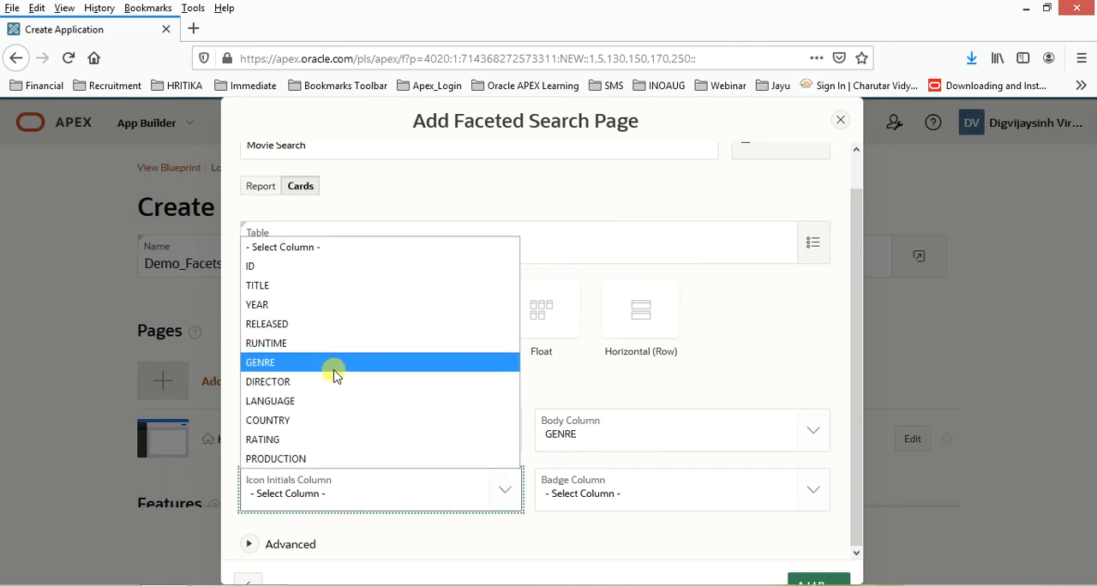
pyautogui.click(288, 401)
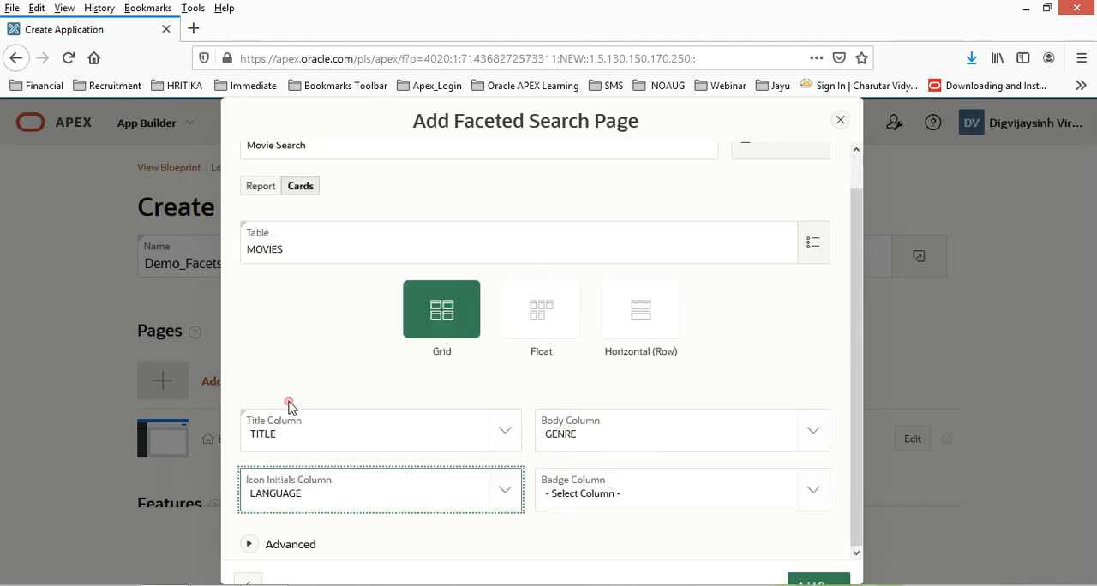
pyautogui.click(807, 494)
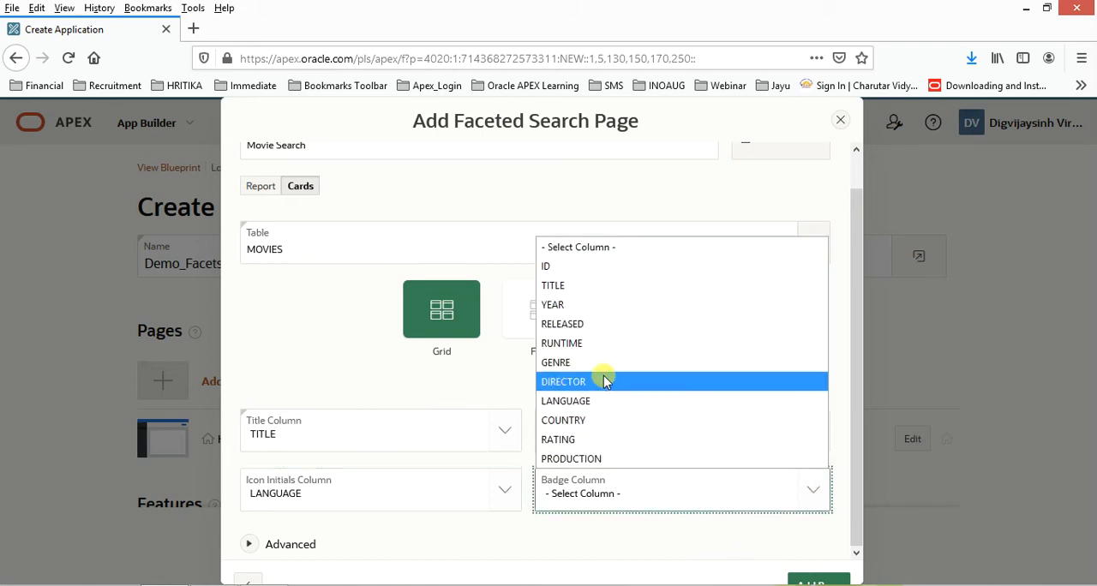
pyautogui.click(561, 325)
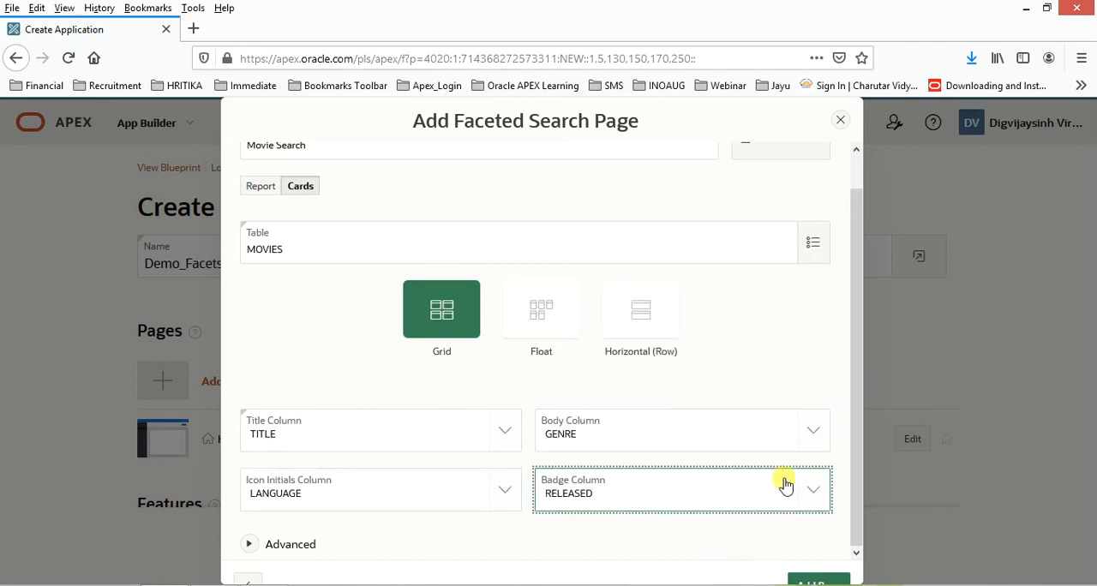
pyautogui.click(816, 572)
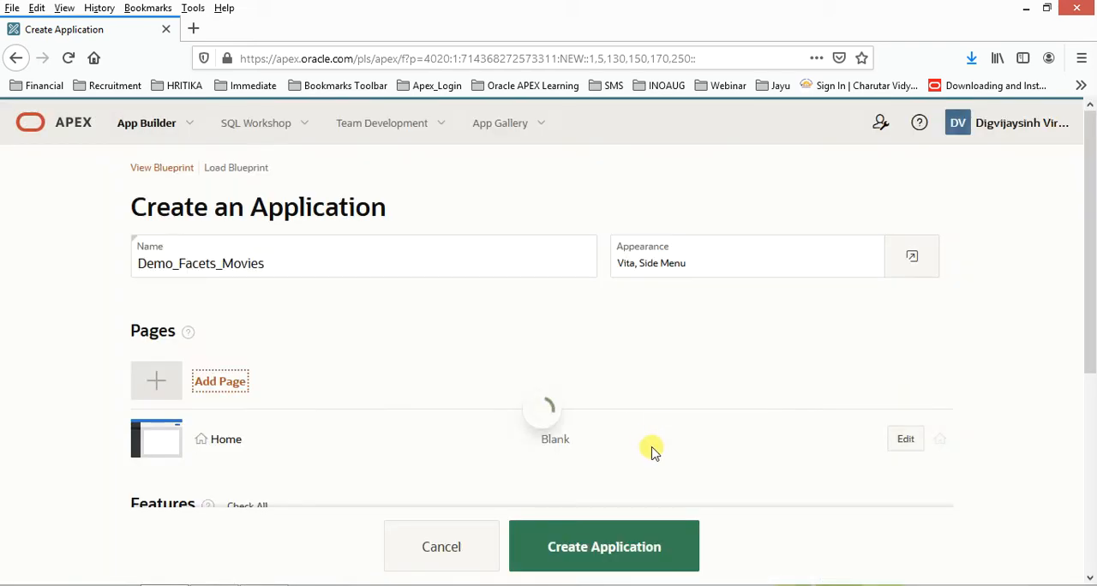
# - Create the Demo_Facets_Movies application with the default features and settings
pyautogui.scroll(-6, 629, 391)
pyautogui.scroll(-2, 629, 400)
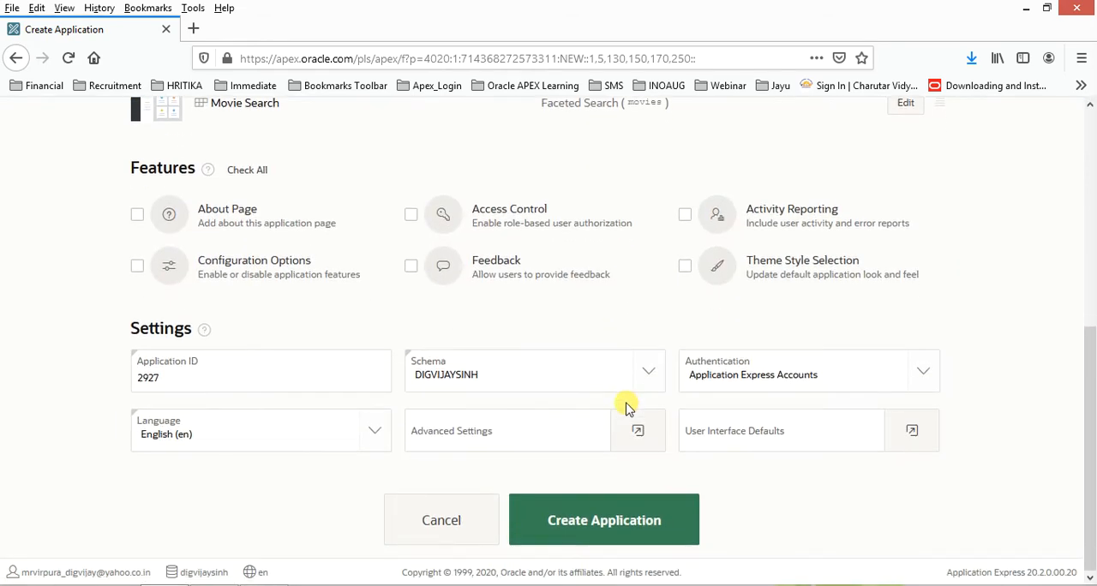
pyautogui.click(623, 525)
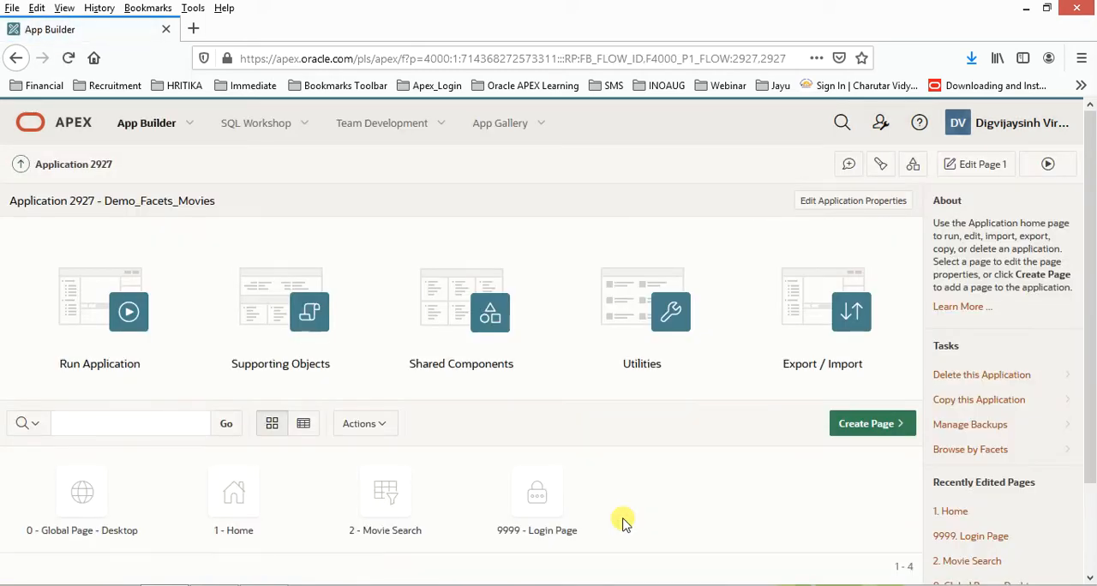
# - Run the new application and sign in by filling the username and password from the developer's saved login
pyautogui.click(120, 313)
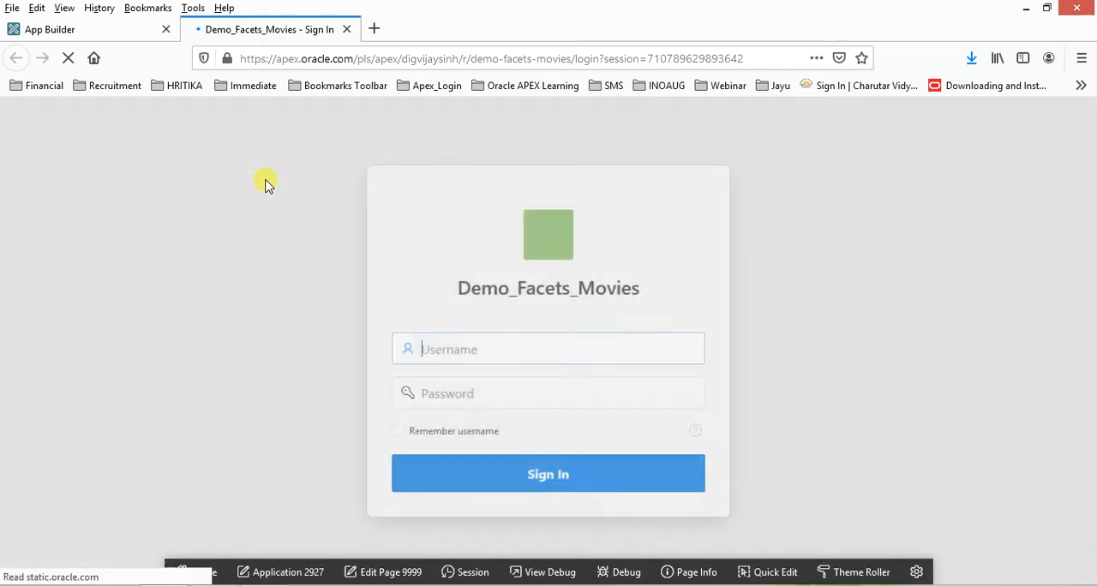
pyautogui.click(536, 351)
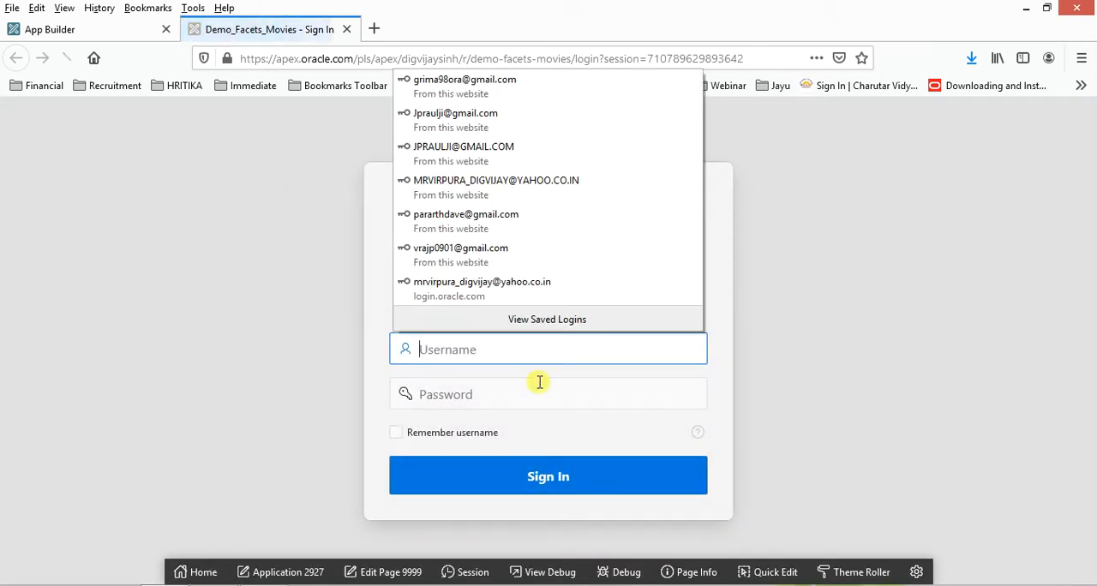
pyautogui.click(540, 353)
pyautogui.write('mr')
pyautogui.press('Down')
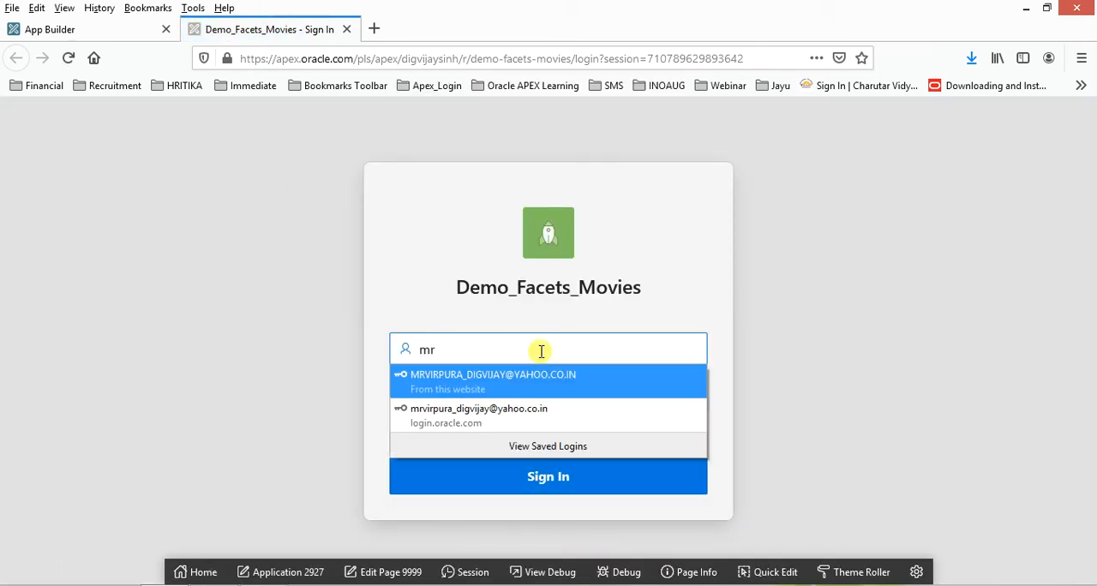
pyautogui.press('Return')
pyautogui.press('Tab')
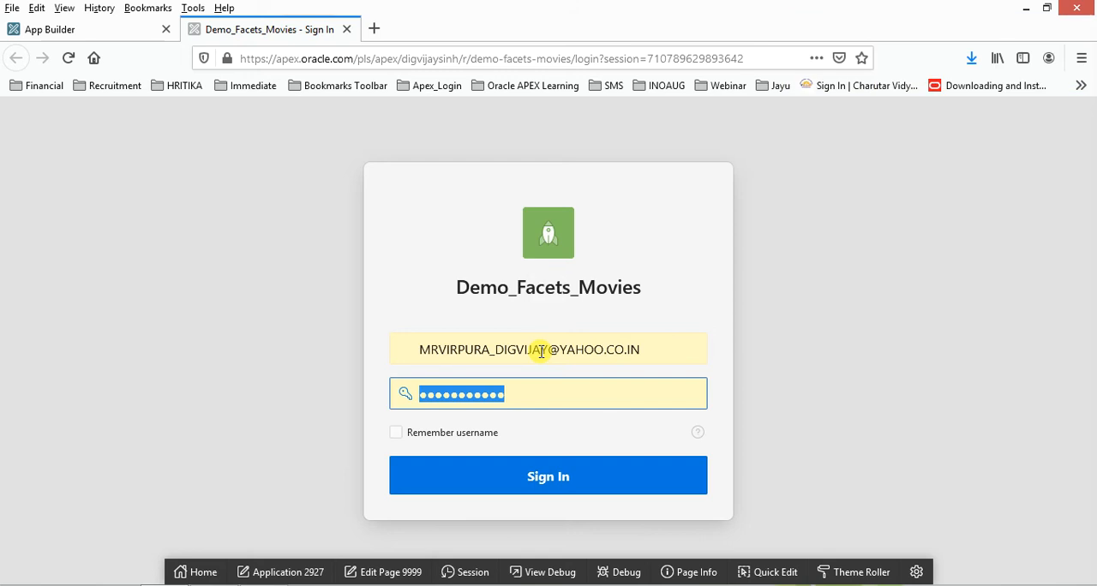
pyautogui.click(558, 485)
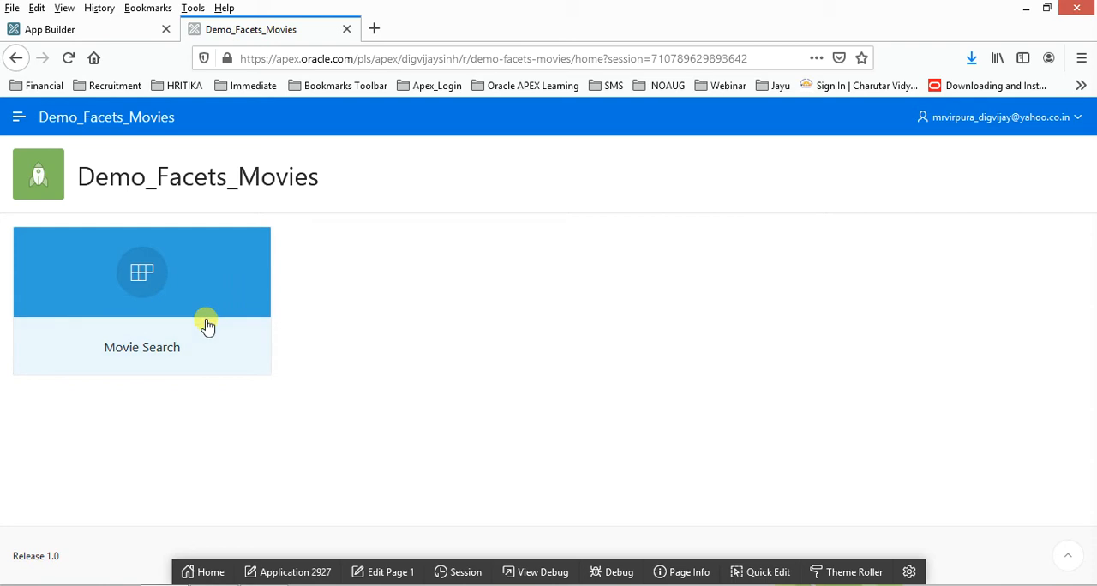
# - Open the Movie Search page from the application's navigation and collapse the navigation menu
pyautogui.click(17, 118)
pyautogui.click(69, 189)
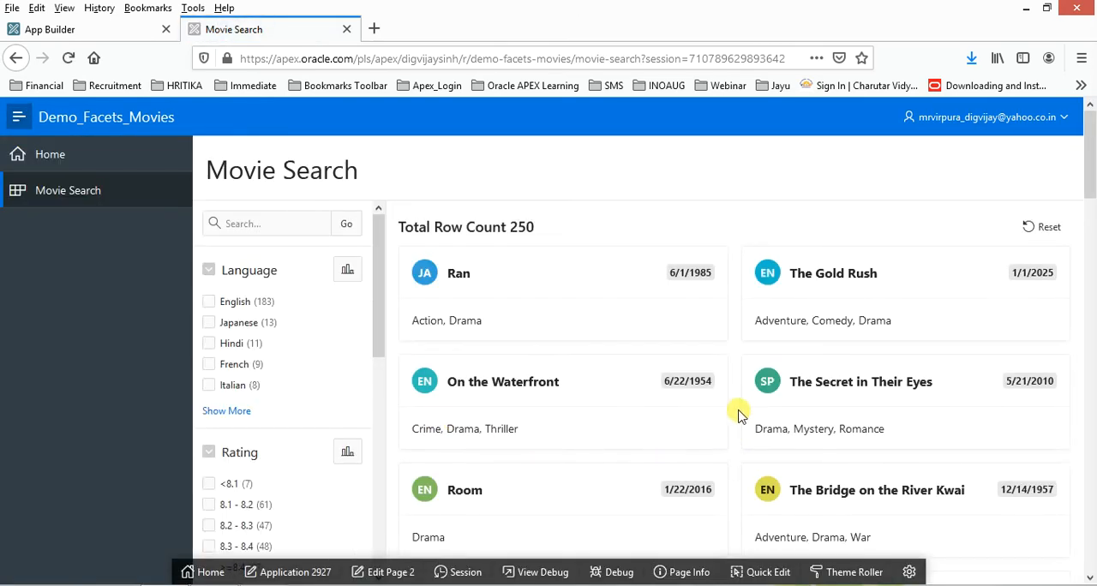
pyautogui.scroll(-5, 742, 413)
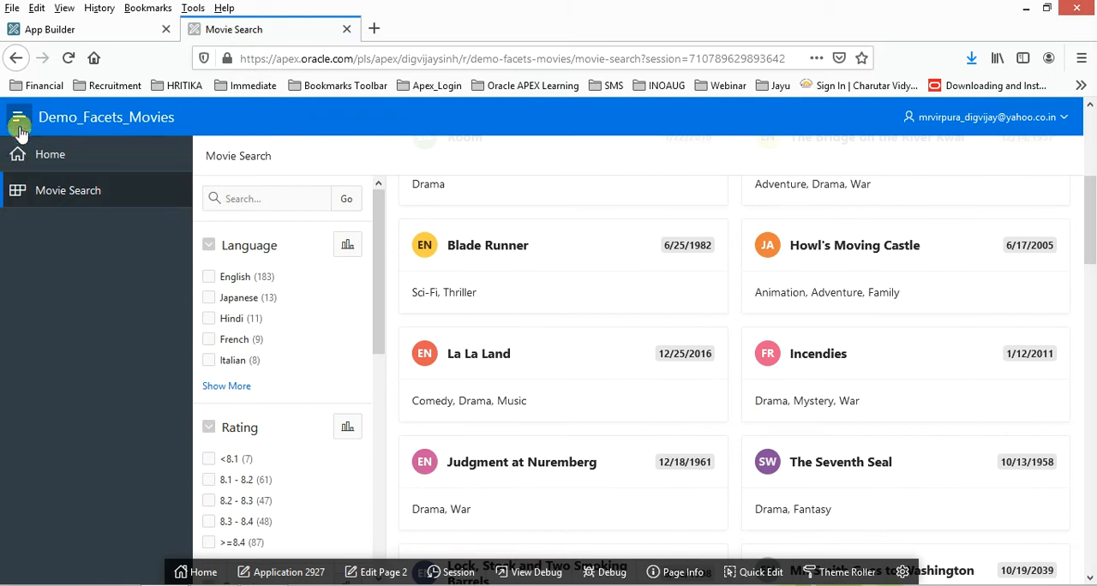
pyautogui.click(21, 120)
# - Examine the language initials, release date badges and genre text on the movie cards across the results
pyautogui.scroll(-10, 705, 420)
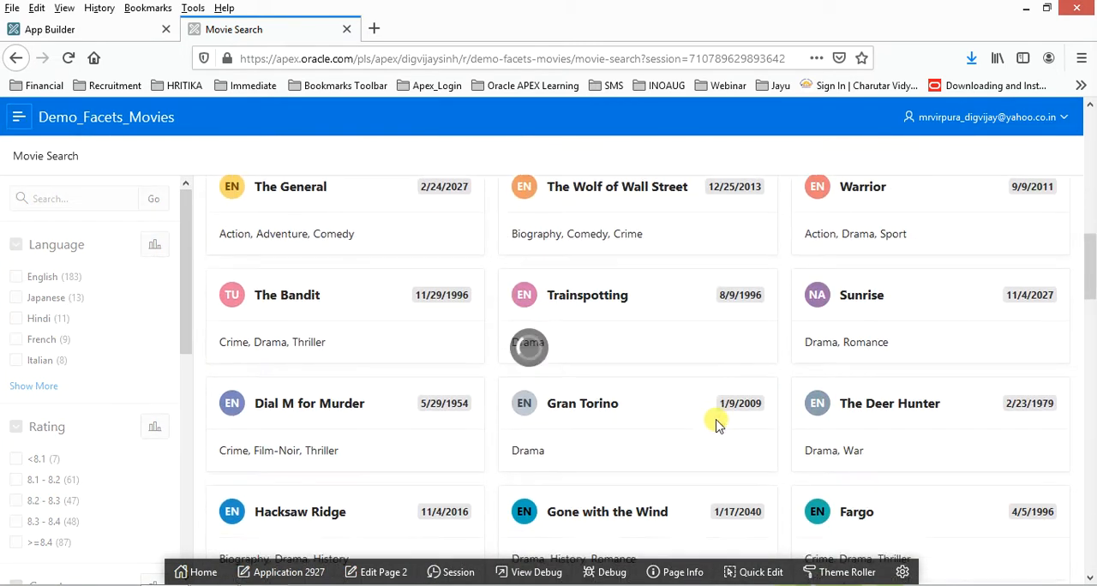
pyautogui.scroll(-15, 718, 421)
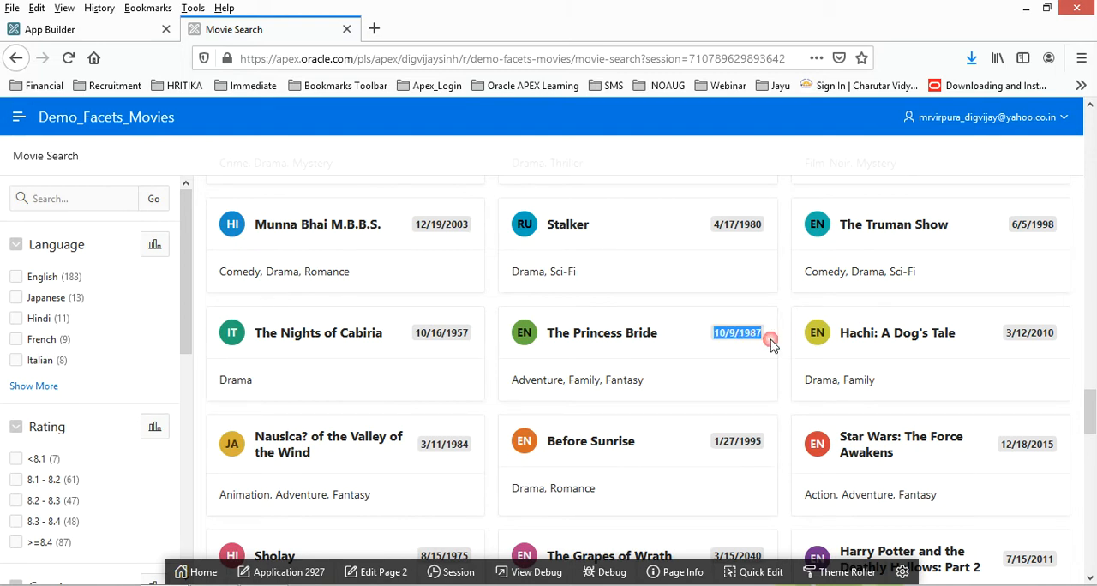
pyautogui.moveTo(646, 380); pyautogui.dragTo(508, 379)
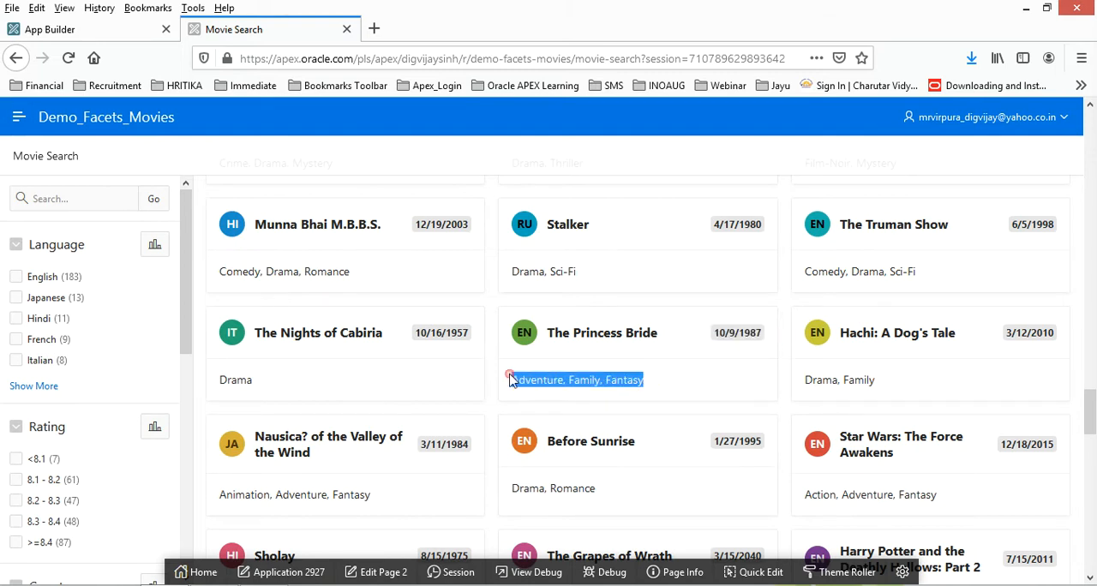
pyautogui.moveTo(876, 379); pyautogui.dragTo(810, 384)
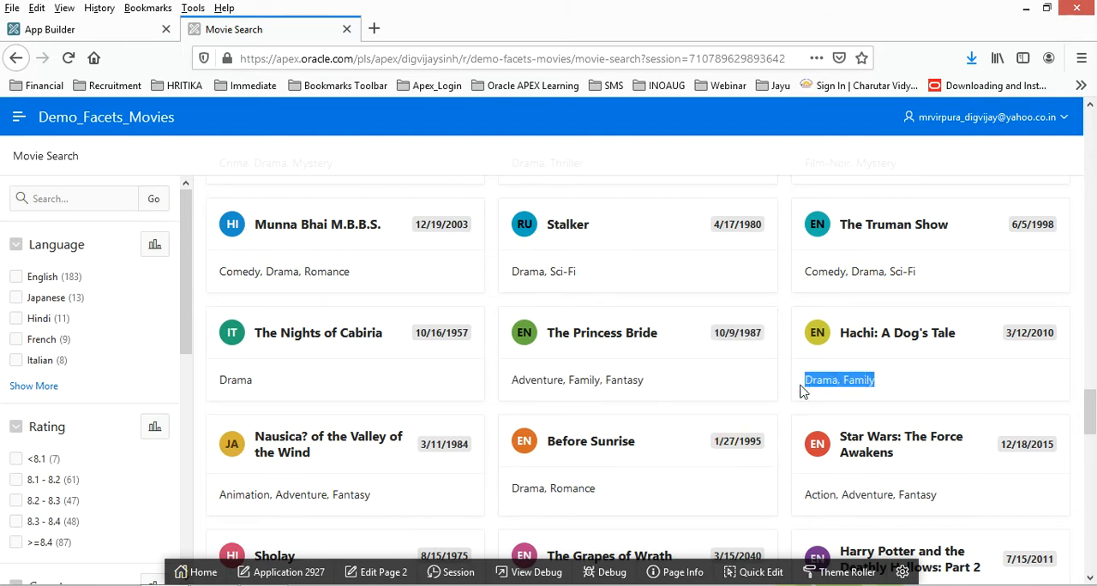
pyautogui.scroll(-15, 795, 452)
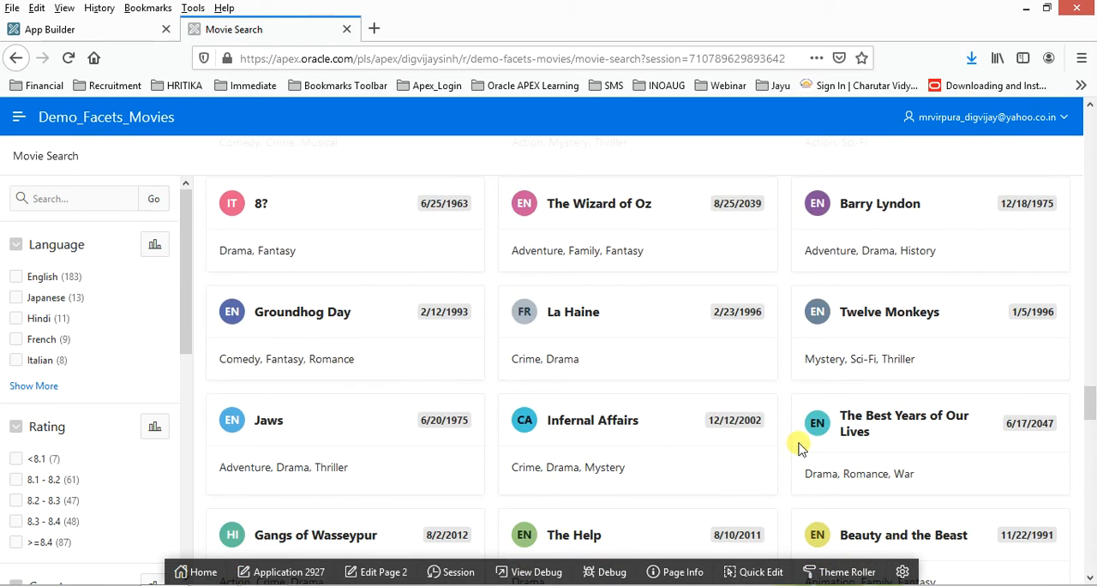
pyautogui.scroll(-8, 780, 438)
pyautogui.scroll(20, 418, 400)
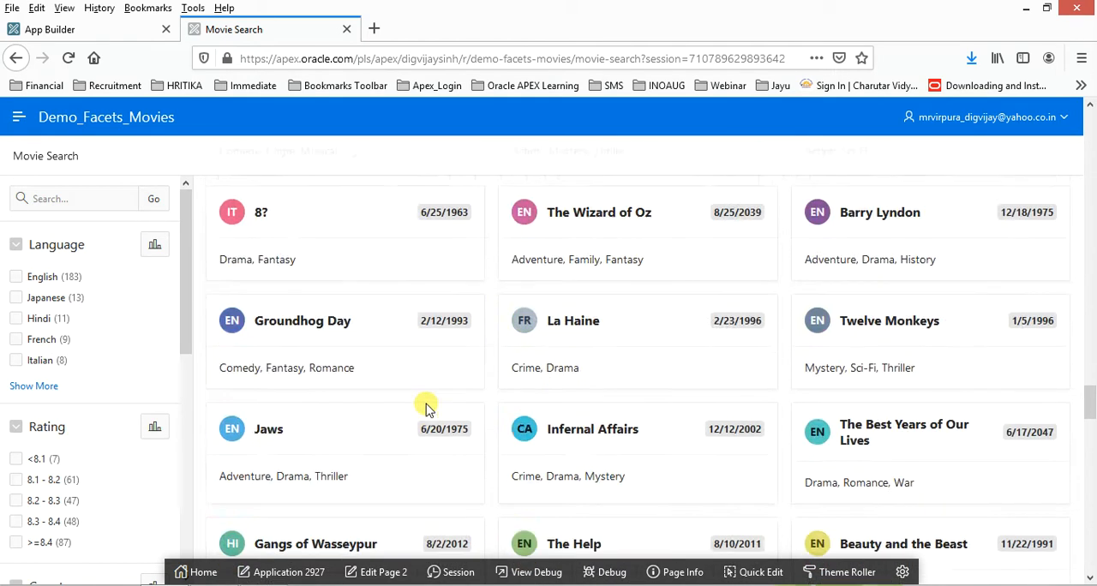
pyautogui.scroll(5, 406, 402)
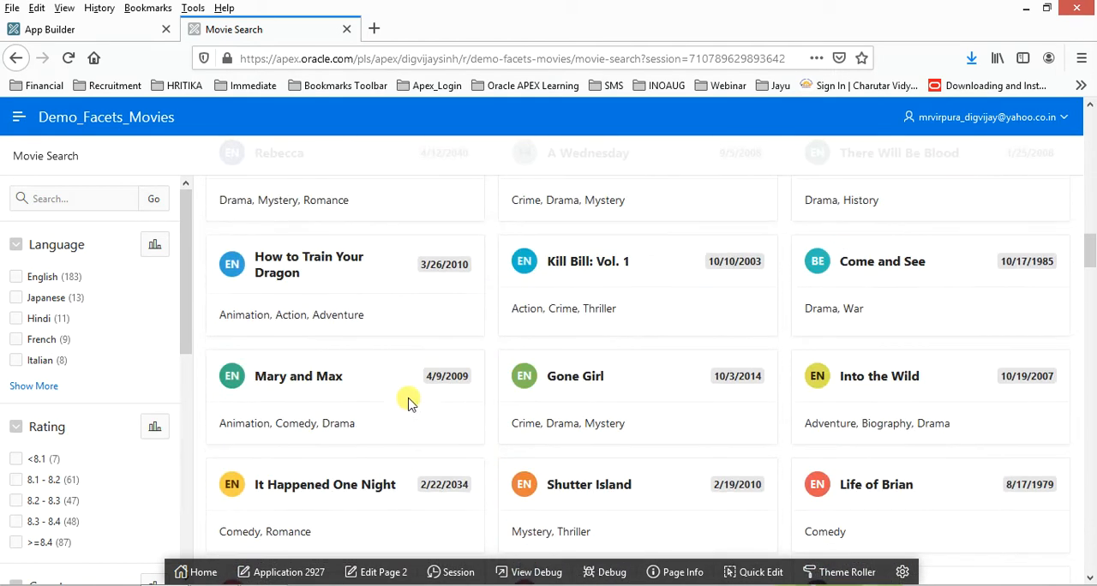
# - Test the Language facet by filtering the movie cards to Hindi, review the results and remaining facets, and clear the filter
pyautogui.click(14, 320)
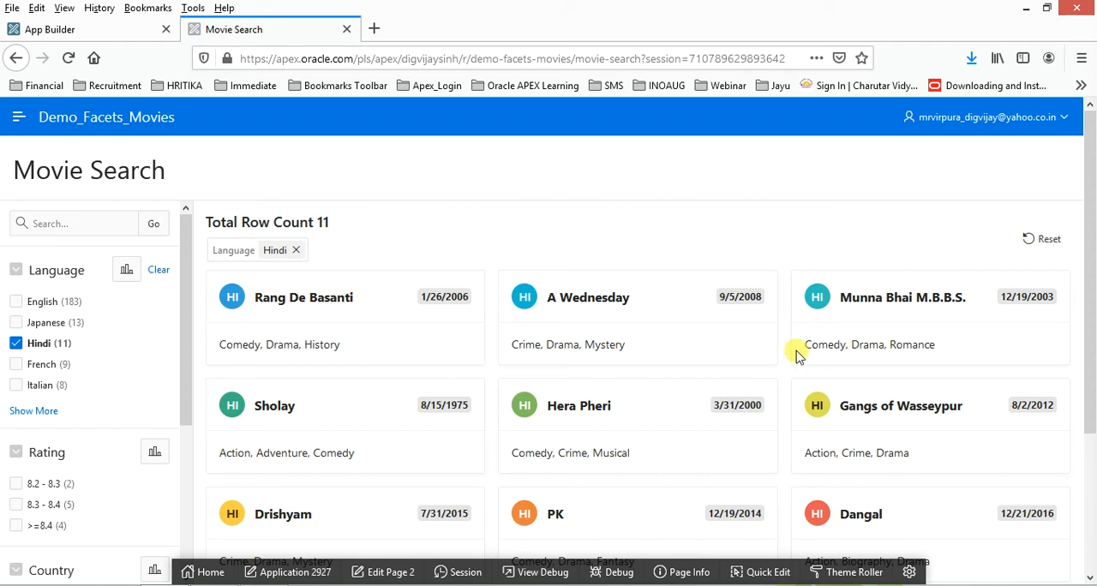
pyautogui.scroll(-3, 778, 350)
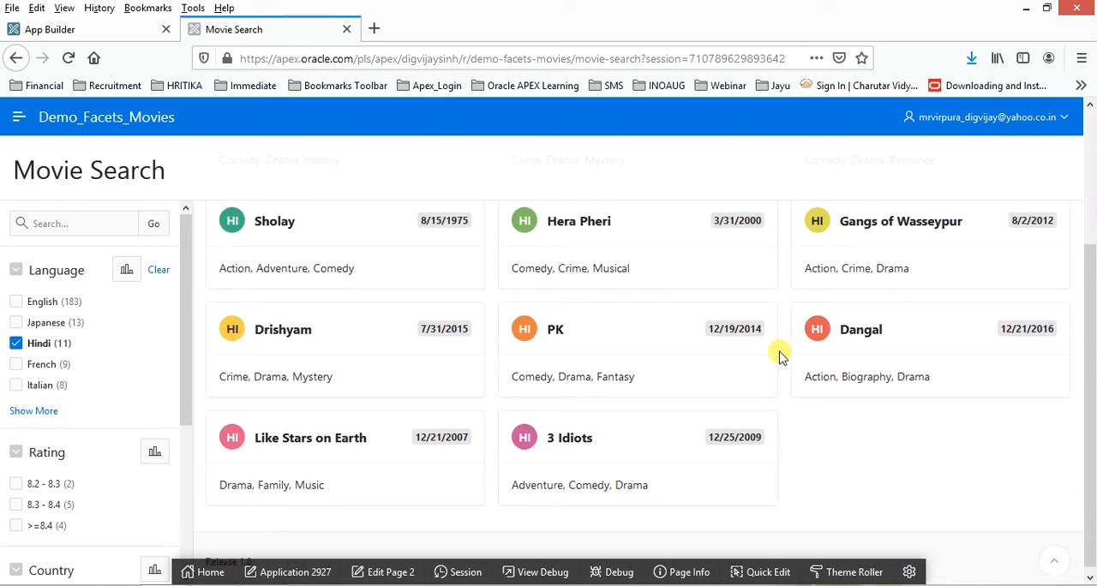
pyautogui.scroll(3, 796, 393)
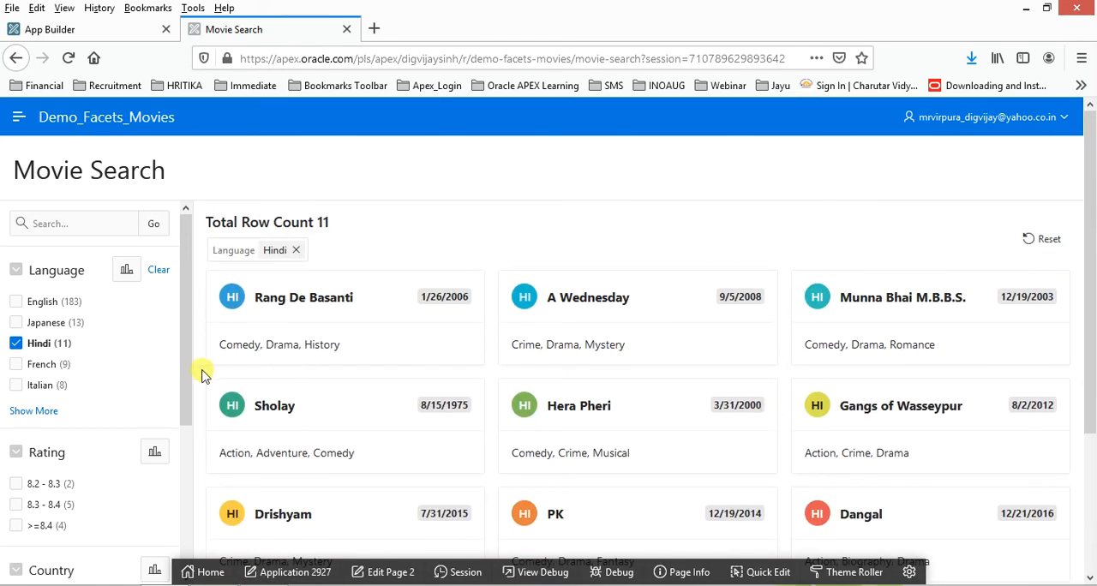
pyautogui.scroll(-2, 188, 373)
pyautogui.moveTo(187, 369); pyautogui.dragTo(198, 447)
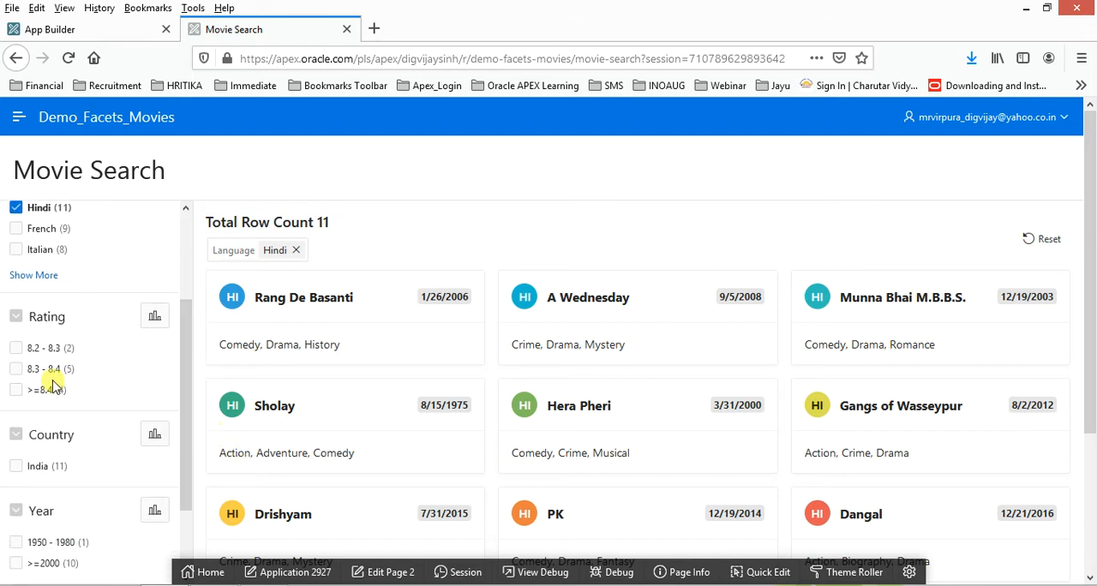
pyautogui.scroll(-2, 81, 381)
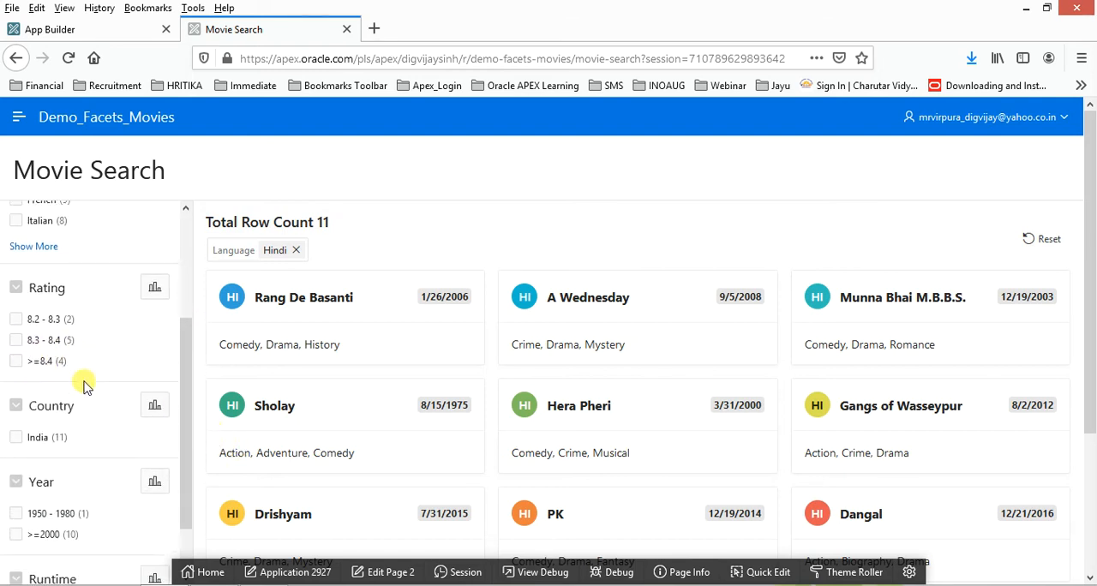
pyautogui.scroll(5, 72, 395)
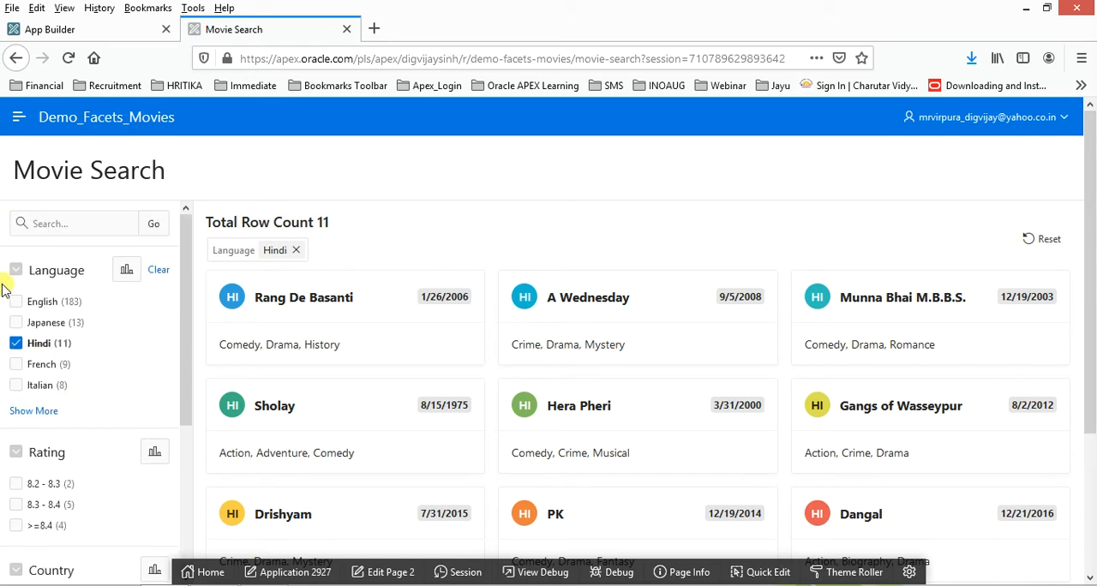
pyautogui.click(17, 343)
# - Expand the full Country facet list, filter the movie cards to Canada, and clear the filter
pyautogui.scroll(-5, 144, 383)
pyautogui.scroll(3, 144, 383)
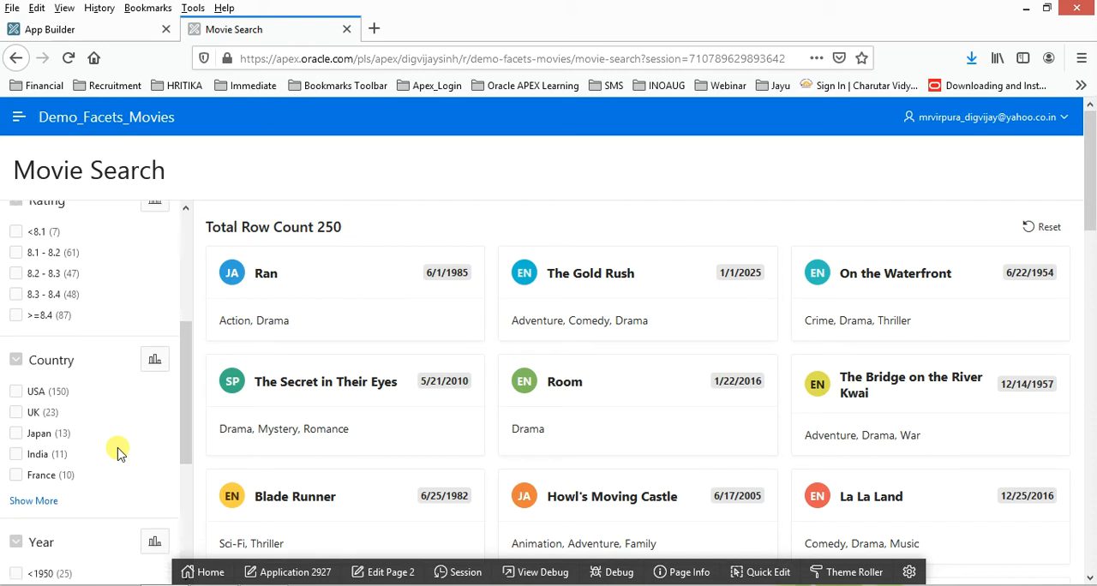
pyautogui.scroll(-2, 118, 452)
pyautogui.click(35, 432)
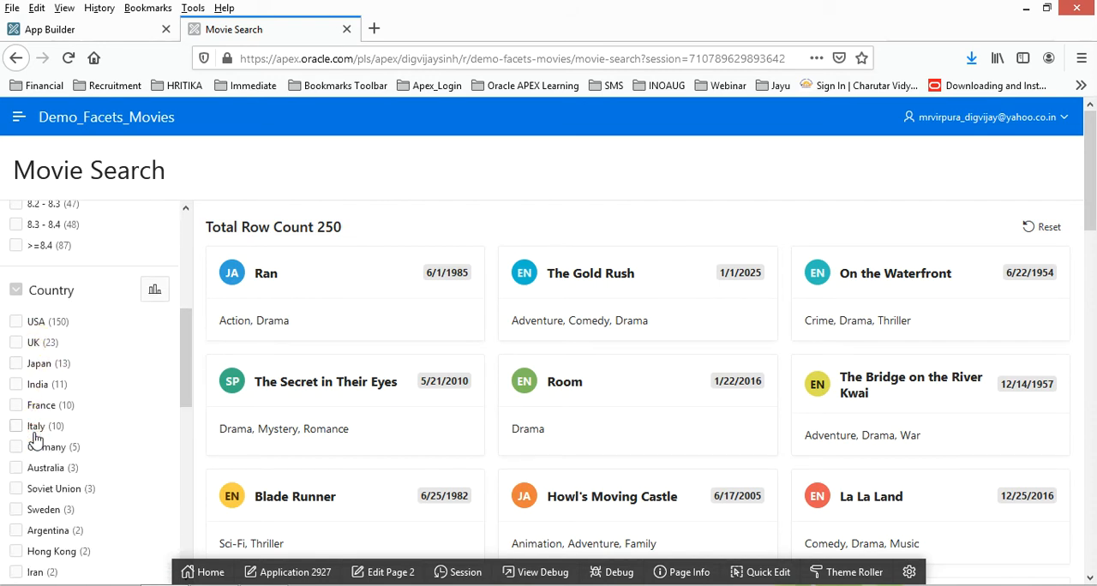
pyautogui.scroll(-5, 47, 467)
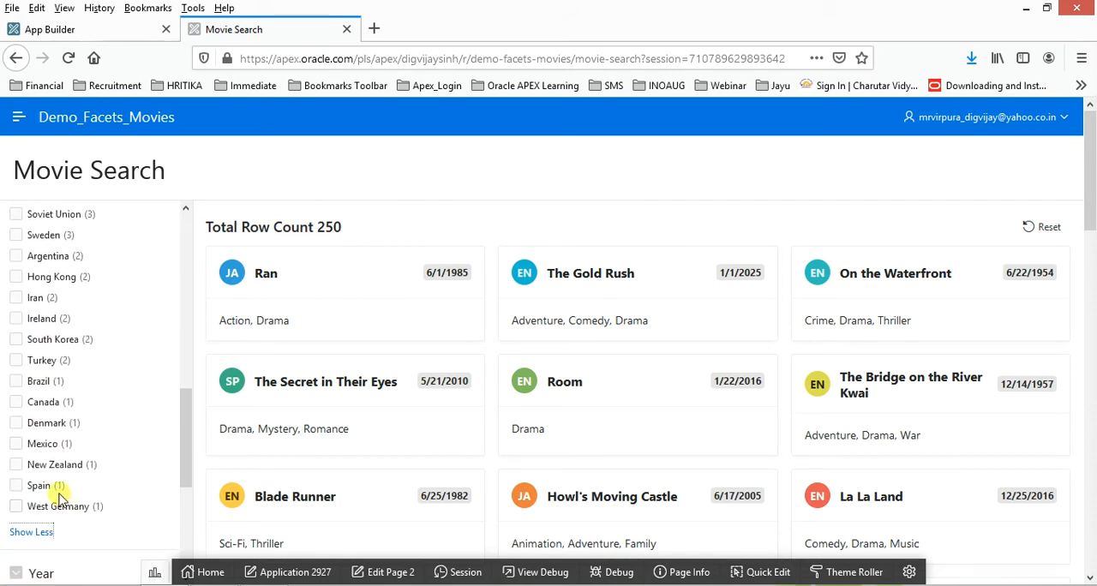
pyautogui.click(16, 402)
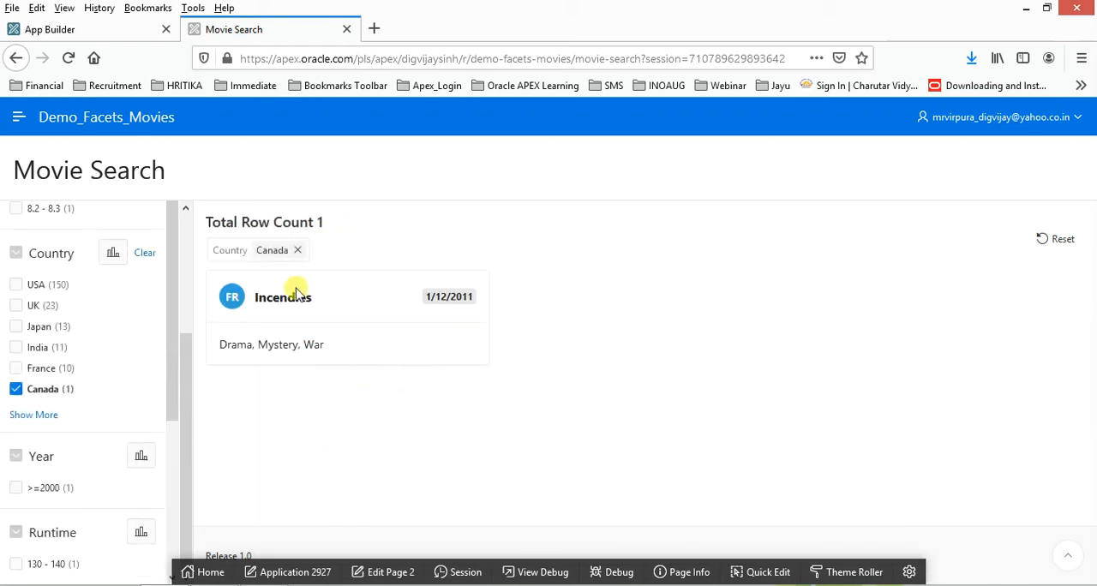
pyautogui.click(15, 390)
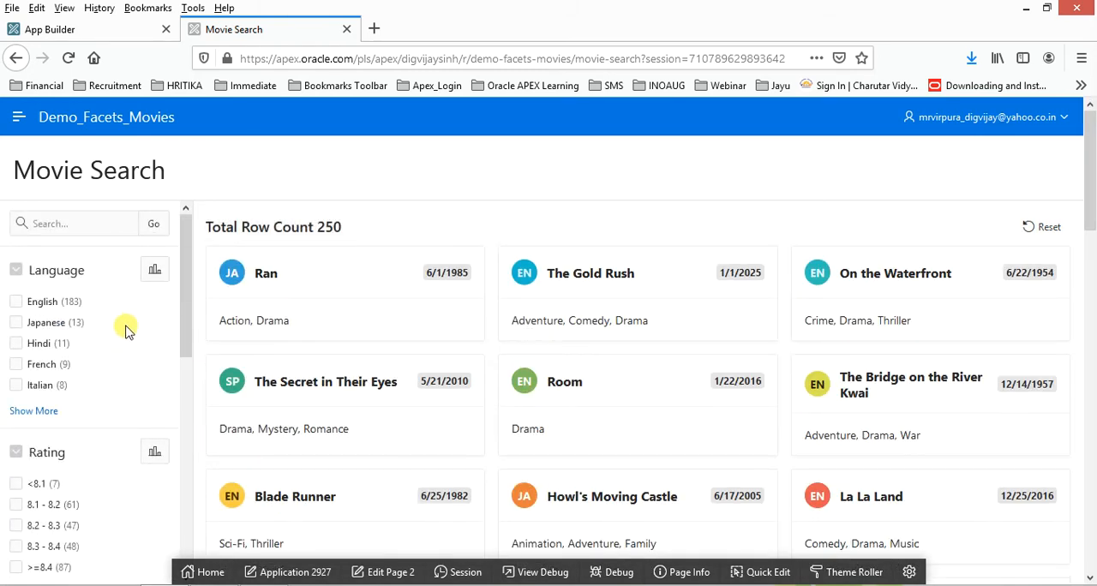
# - View the Language facet's chart as bars and as a pie, and close it
pyautogui.click(156, 272)
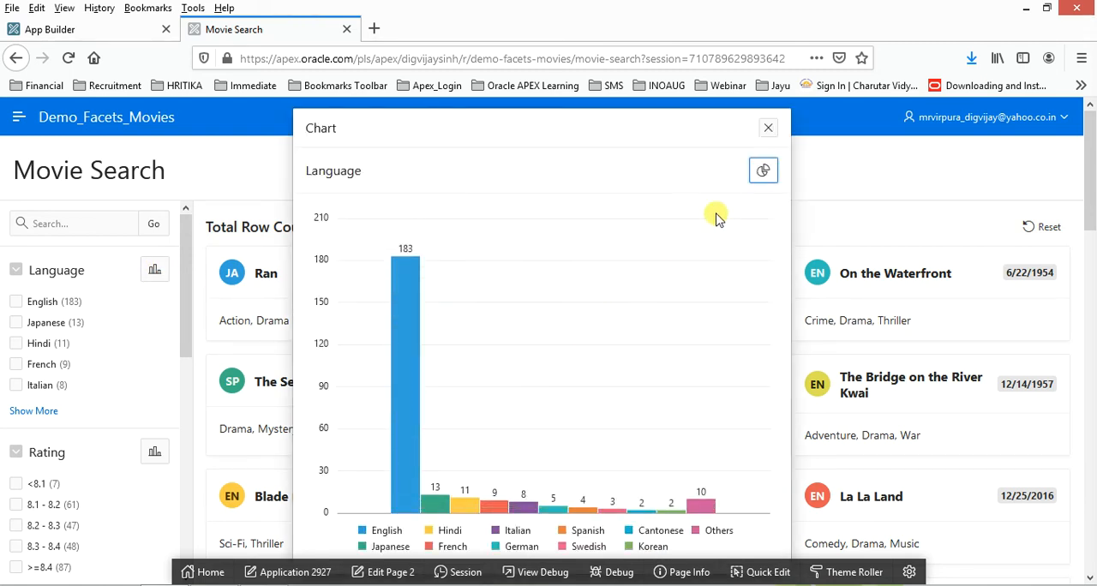
pyautogui.click(763, 171)
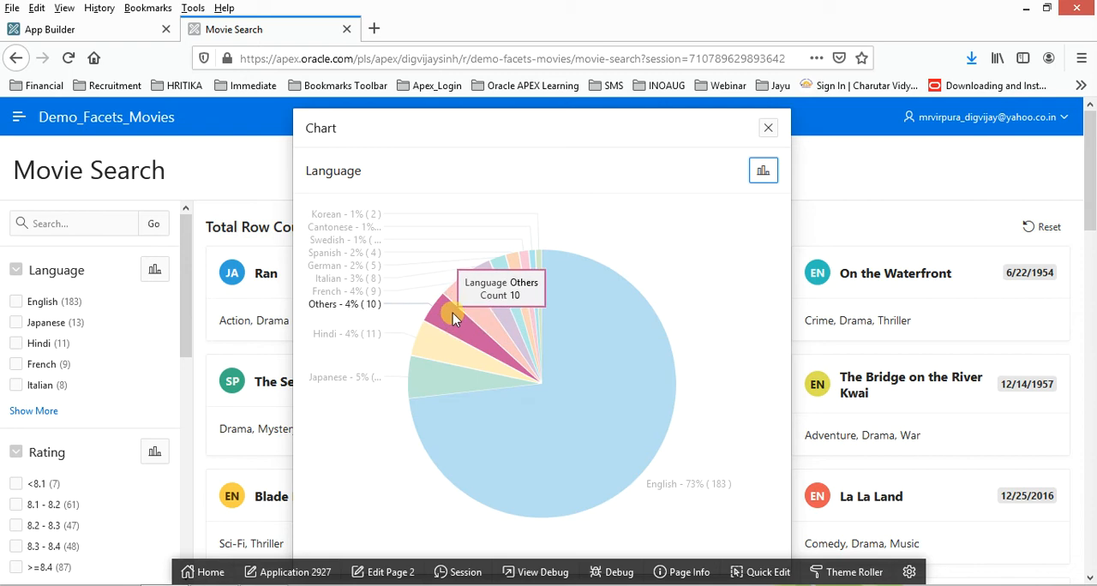
pyautogui.click(766, 133)
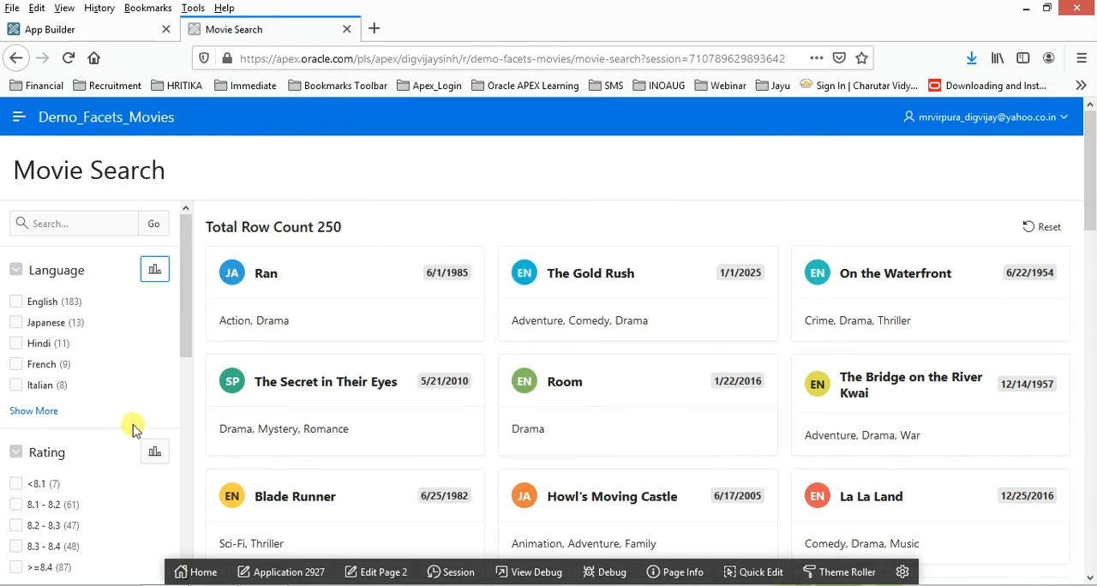
# - View the Country facet's chart as a pie, inspect the slice counts, and close it
pyautogui.scroll(-5, 146, 434)
pyautogui.click(154, 336)
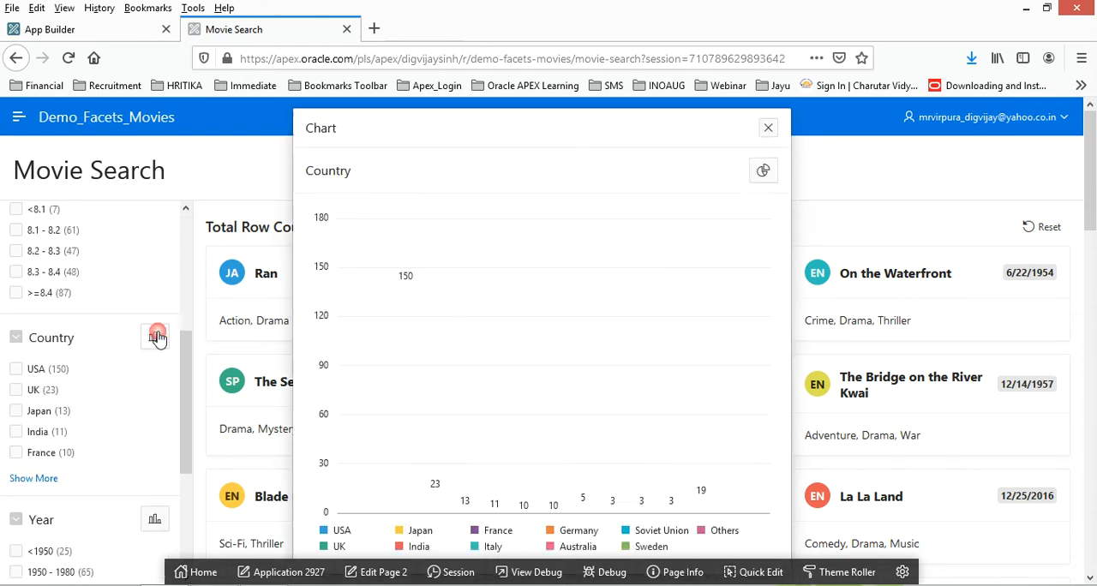
pyautogui.click(762, 170)
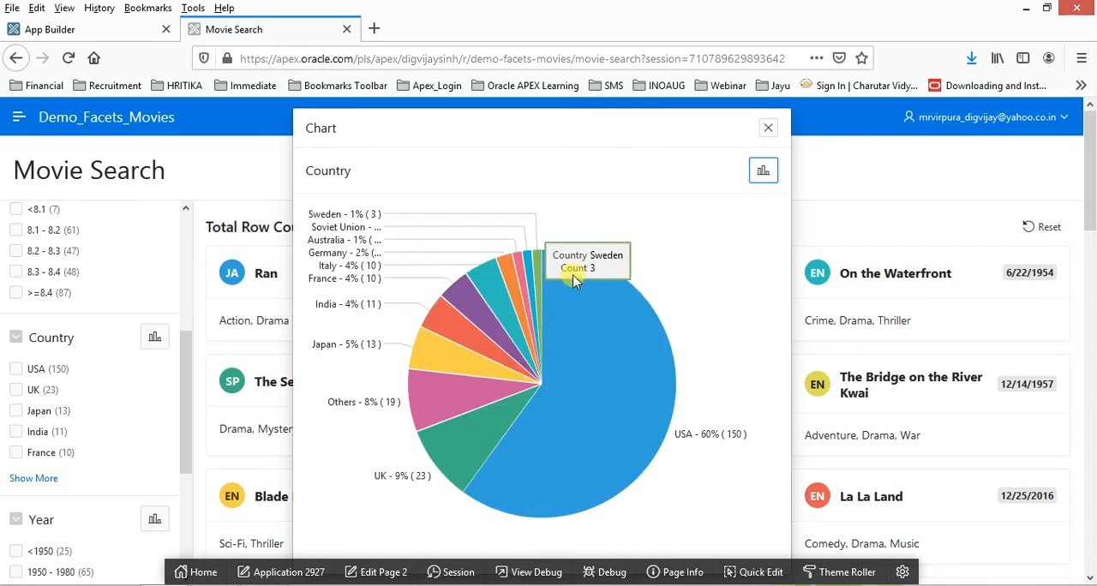
pyautogui.moveTo(588, 294)
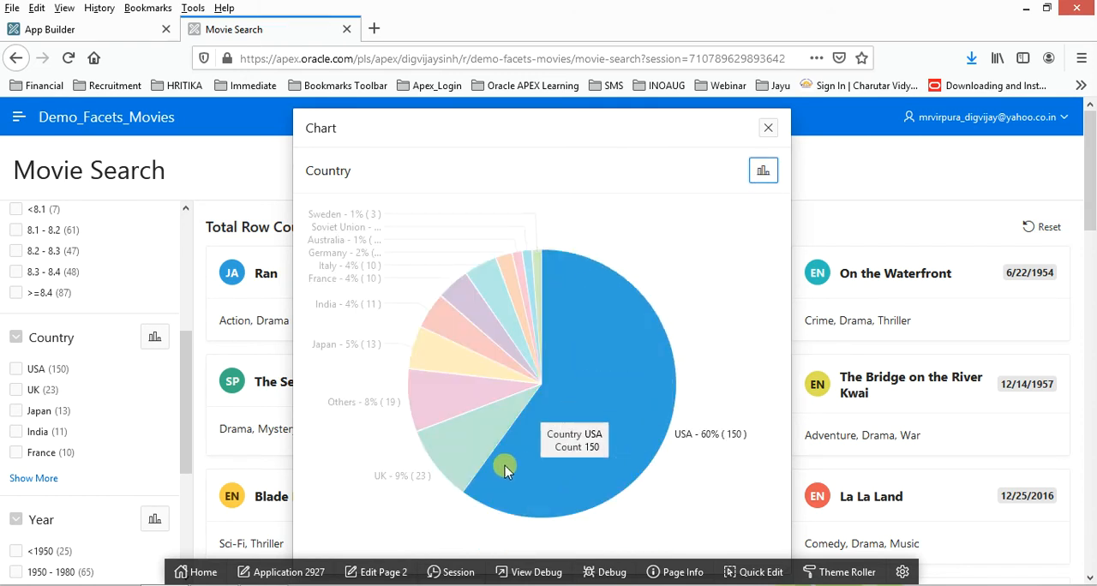
pyautogui.moveTo(445, 357)
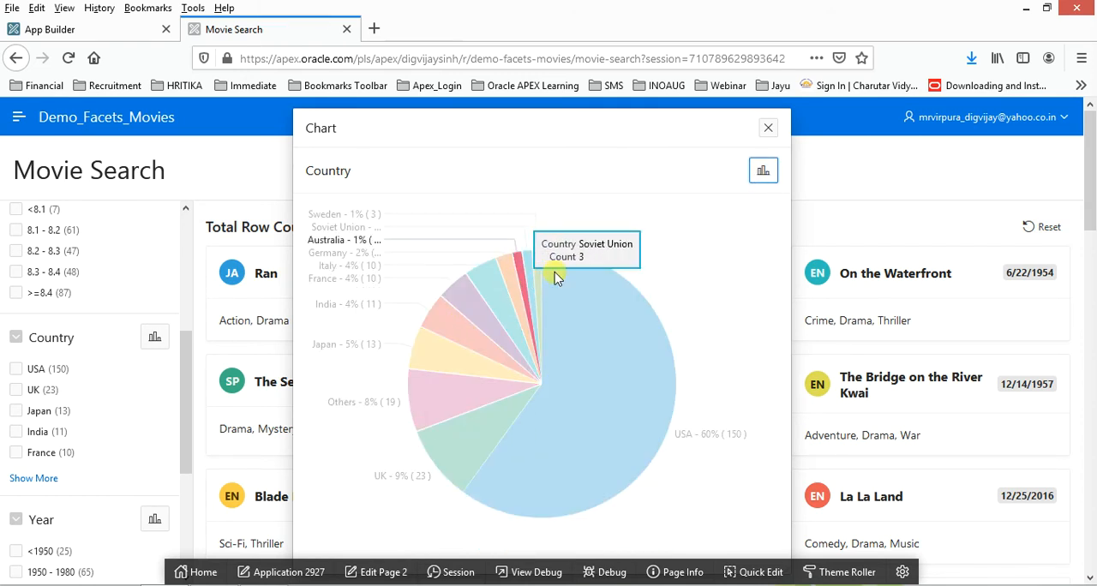
pyautogui.click(768, 129)
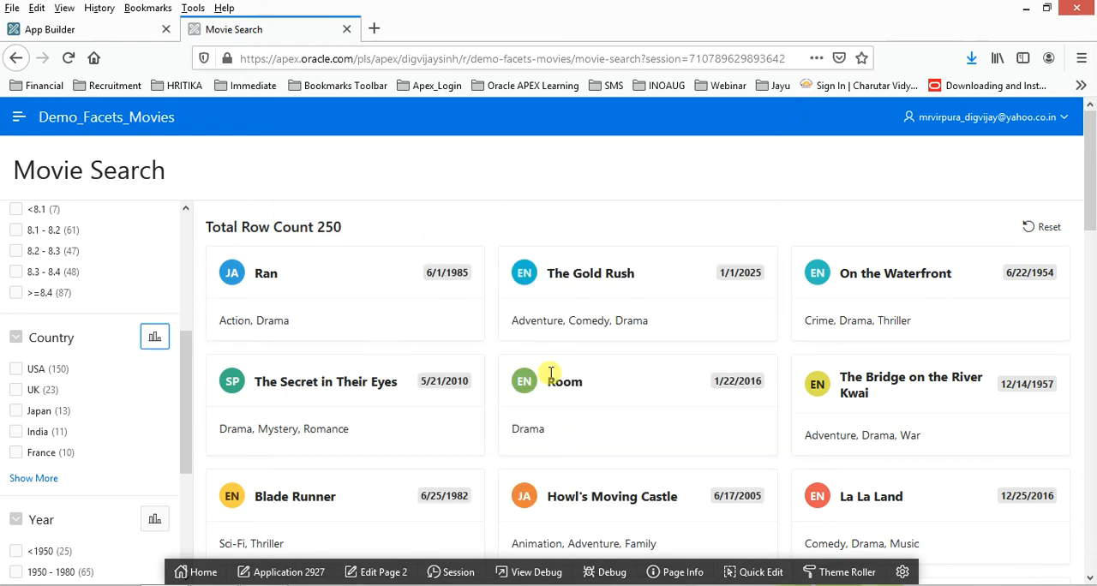
# - Test the Runtime facet by filtering the movie cards to 90 - 110, and clear the filter
pyautogui.scroll(-3, 140, 436)
pyautogui.scroll(-3, 137, 410)
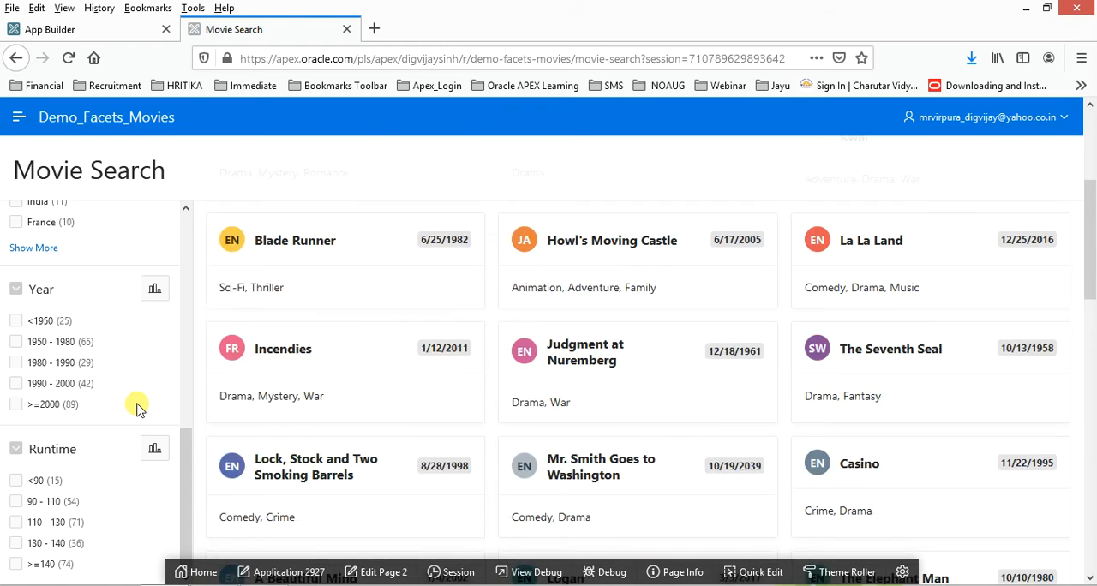
pyautogui.scroll(-5, 137, 410)
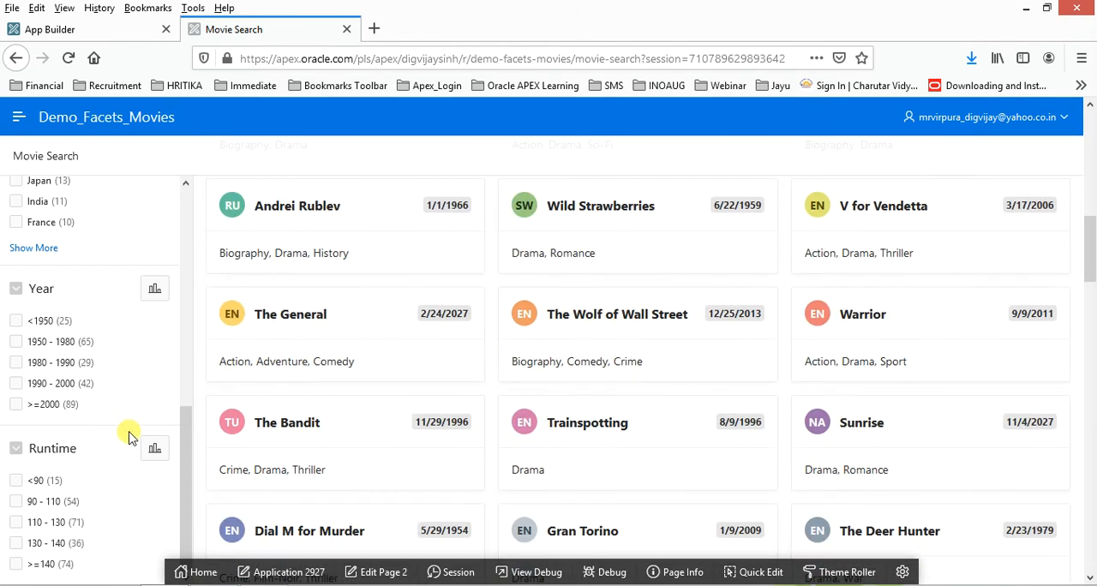
pyautogui.click(17, 501)
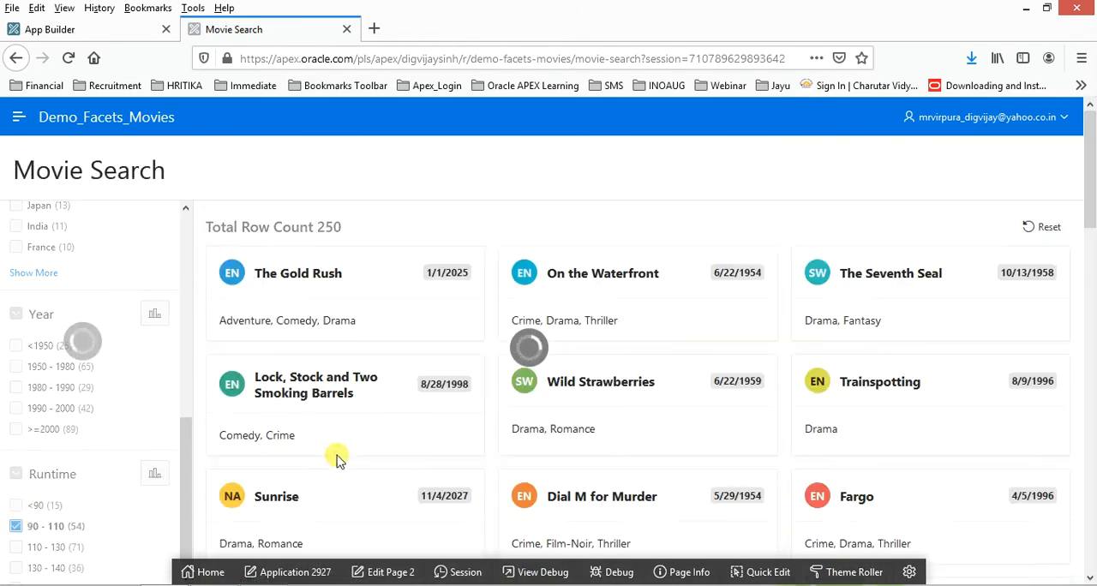
pyautogui.scroll(-6, 448, 460)
pyautogui.click(15, 502)
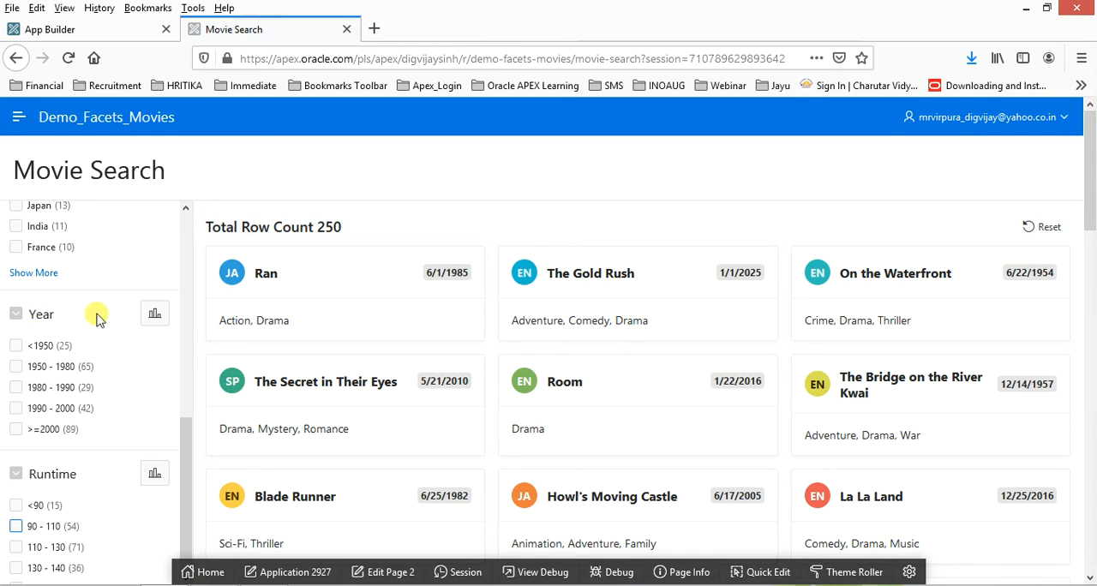
# - Filter the movie cards by the country India
pyautogui.scroll(1, 93, 318)
pyautogui.click(15, 325)
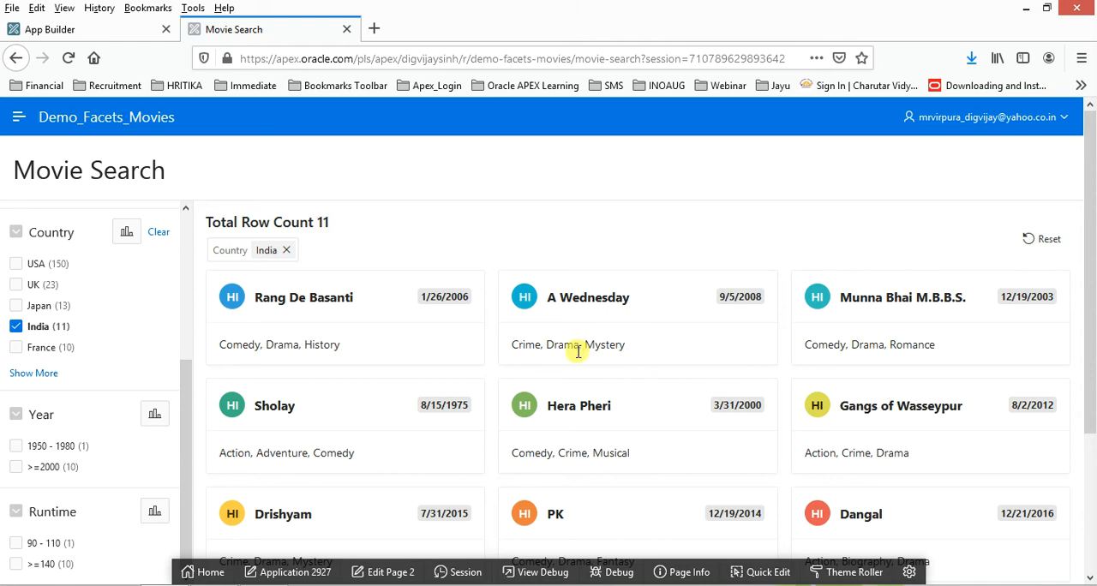
# - Open page 2, Movie Search, in Page Designer and bring its Search Results region into view
pyautogui.click(381, 572)
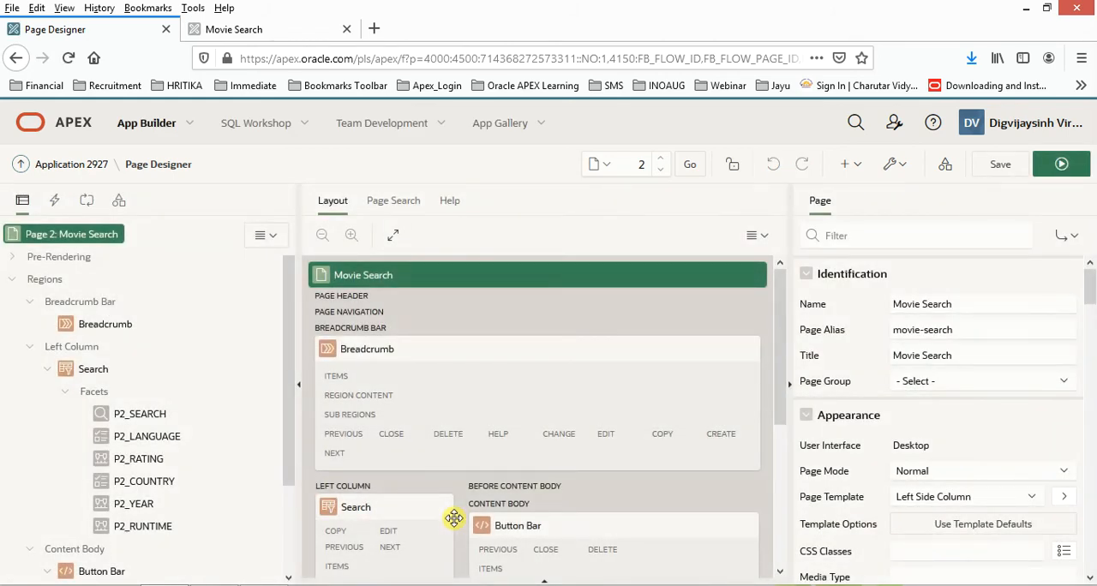
pyautogui.scroll(-3, 203, 454)
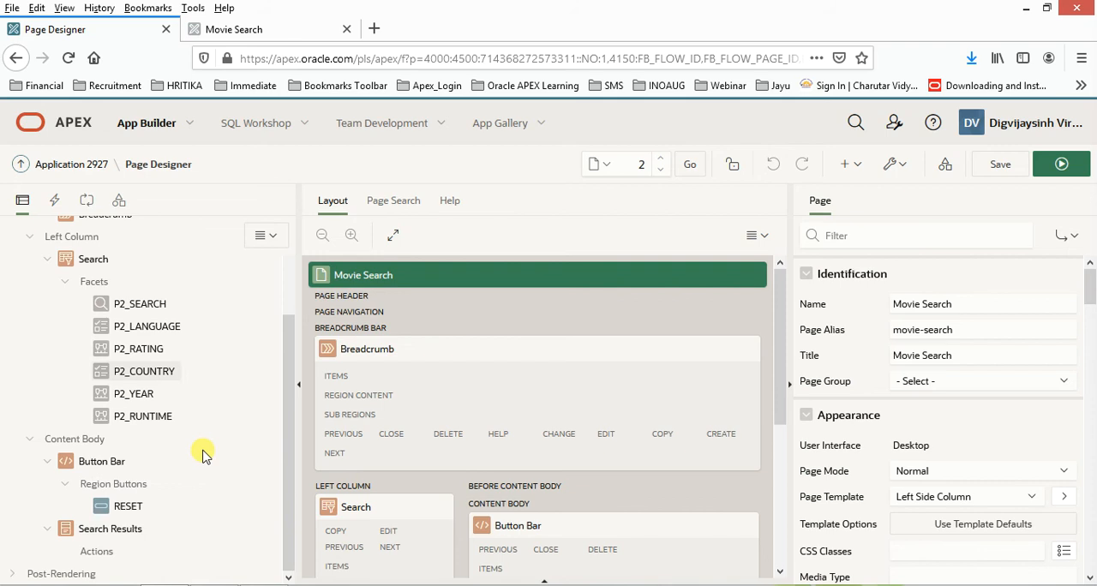
# - Set the Search Results cards' media source to BLOB Column and choose POSTER as the BLOB column
pyautogui.click(125, 531)
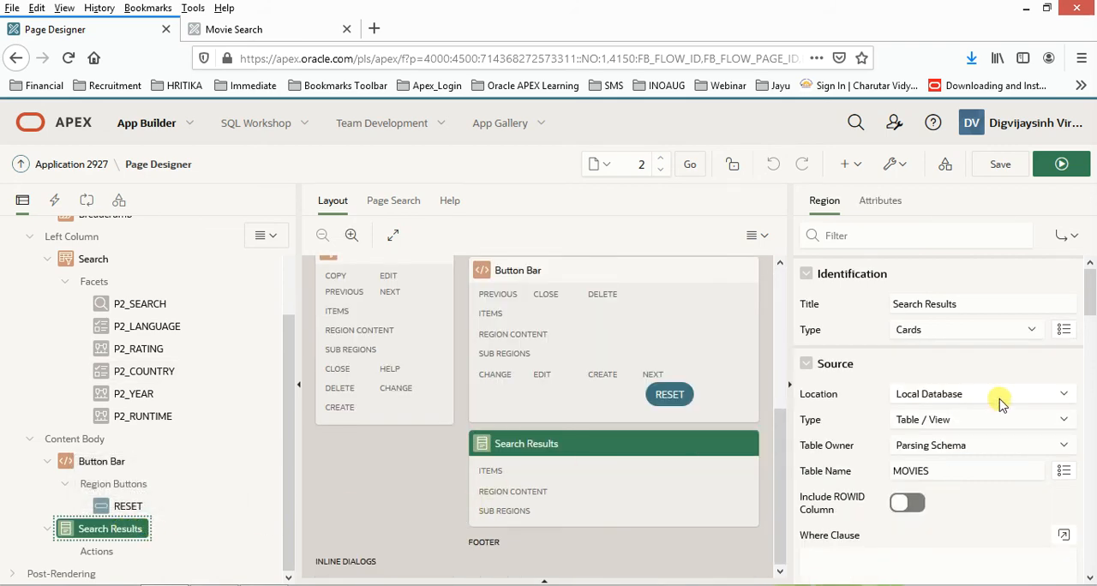
pyautogui.click(878, 202)
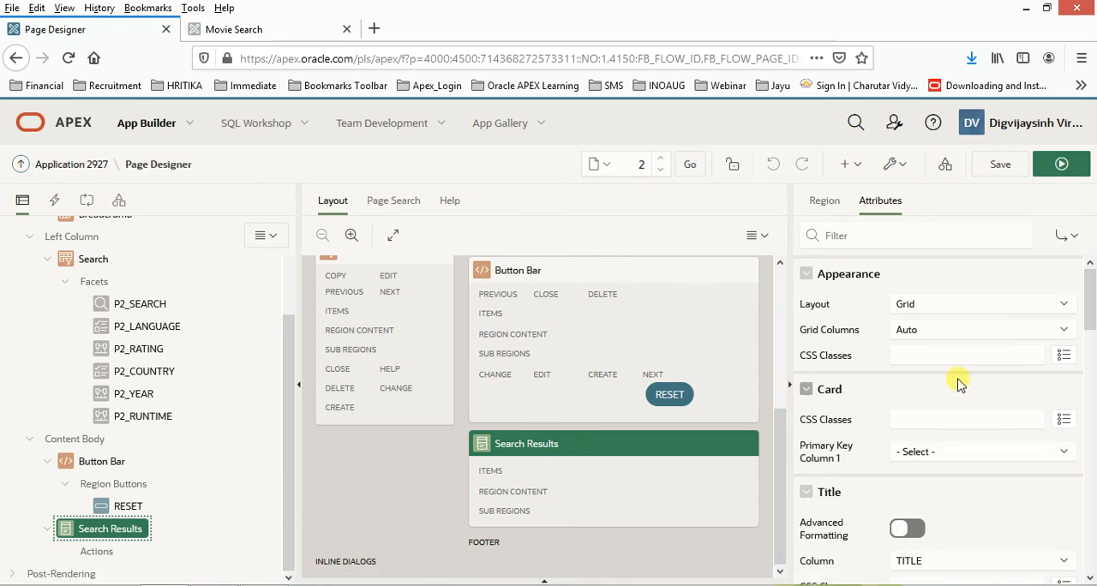
pyautogui.scroll(-10, 960, 383)
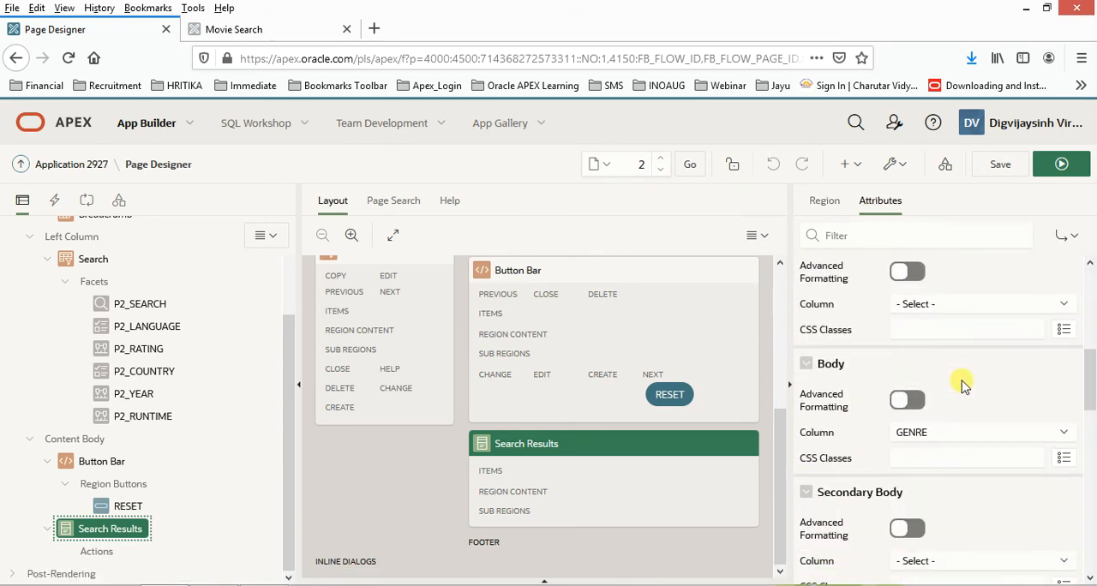
pyautogui.scroll(-8, 964, 392)
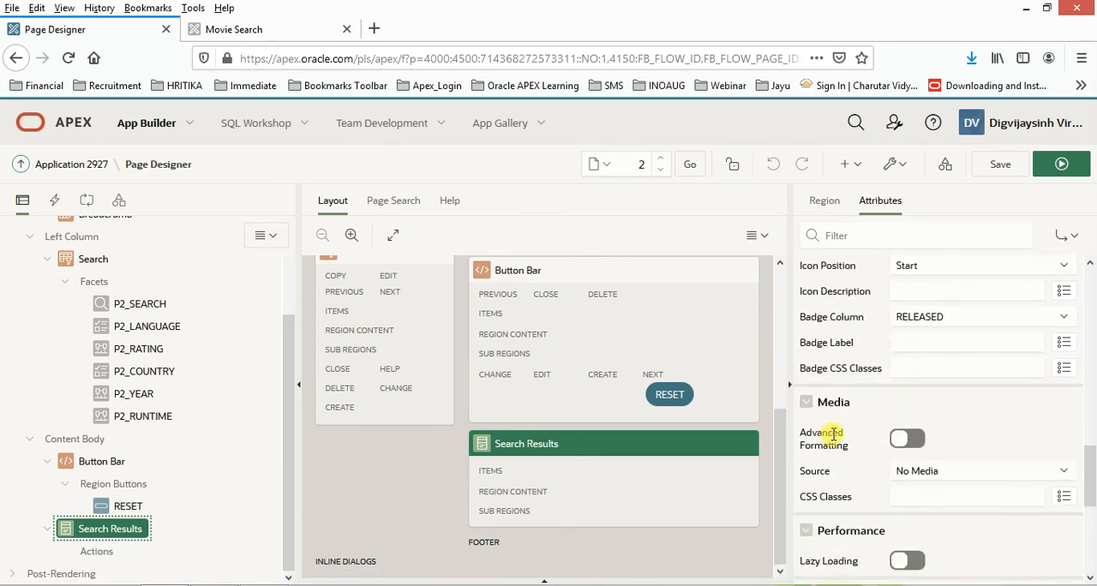
pyautogui.click(969, 476)
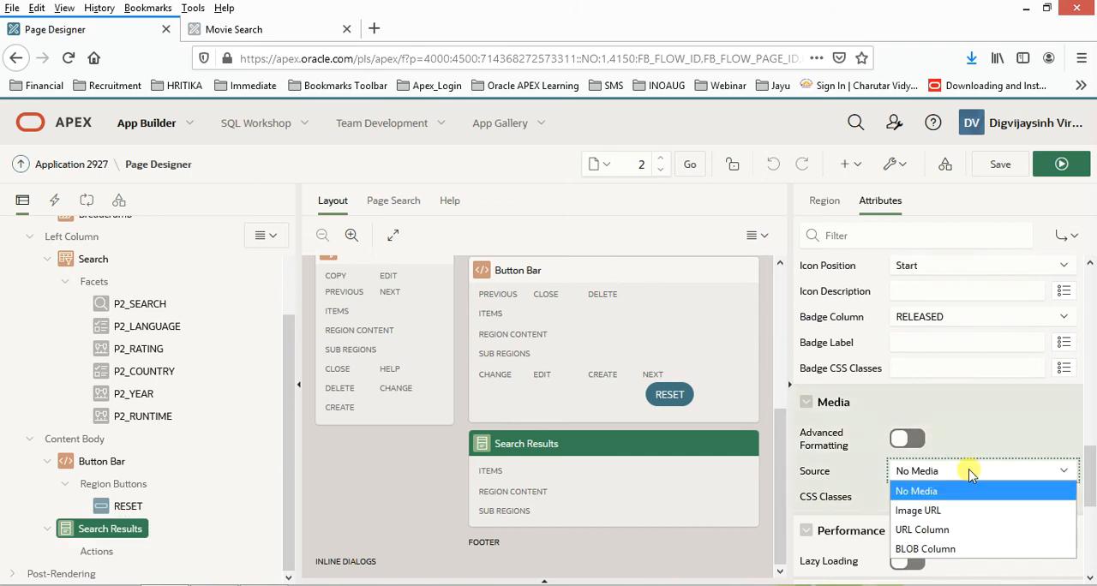
pyautogui.click(937, 550)
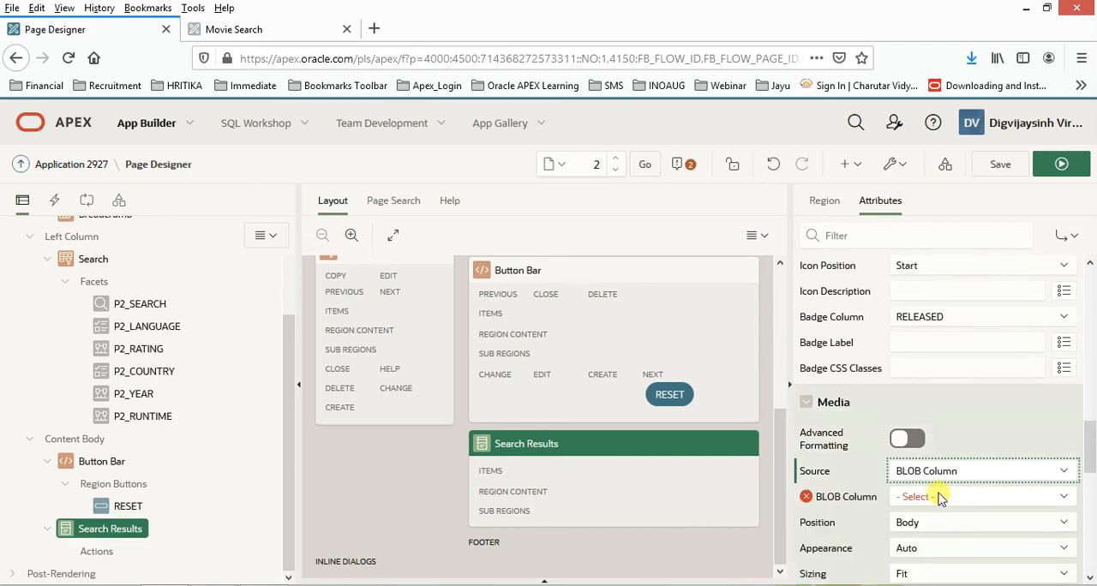
pyautogui.click(938, 499)
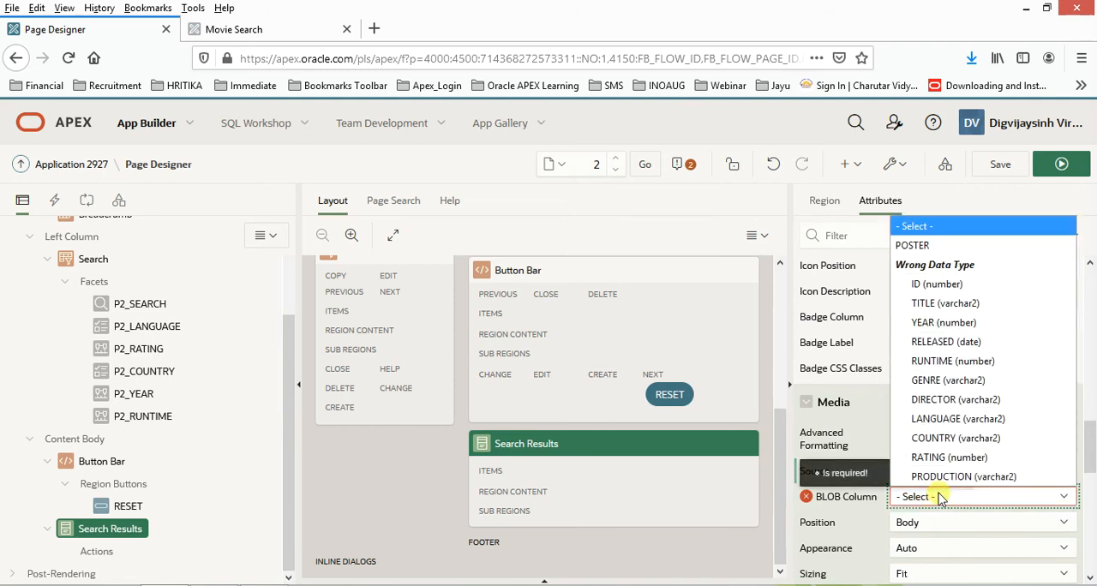
pyautogui.click(916, 254)
# - Set the Search Results cards' Primary Key Column 1 to ID and save the page
pyautogui.scroll(10, 971, 458)
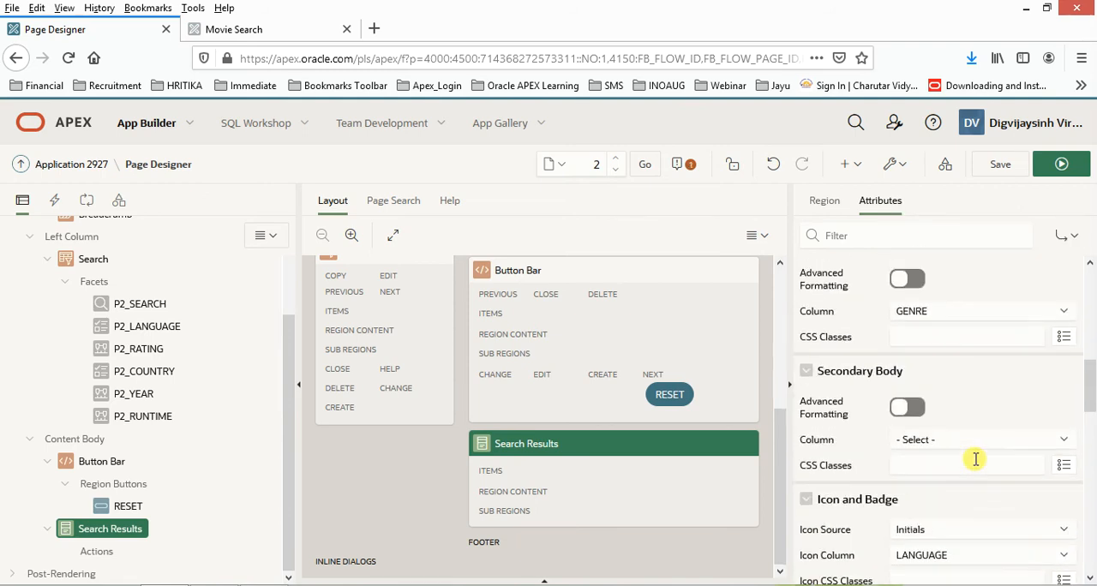
pyautogui.scroll(3, 975, 463)
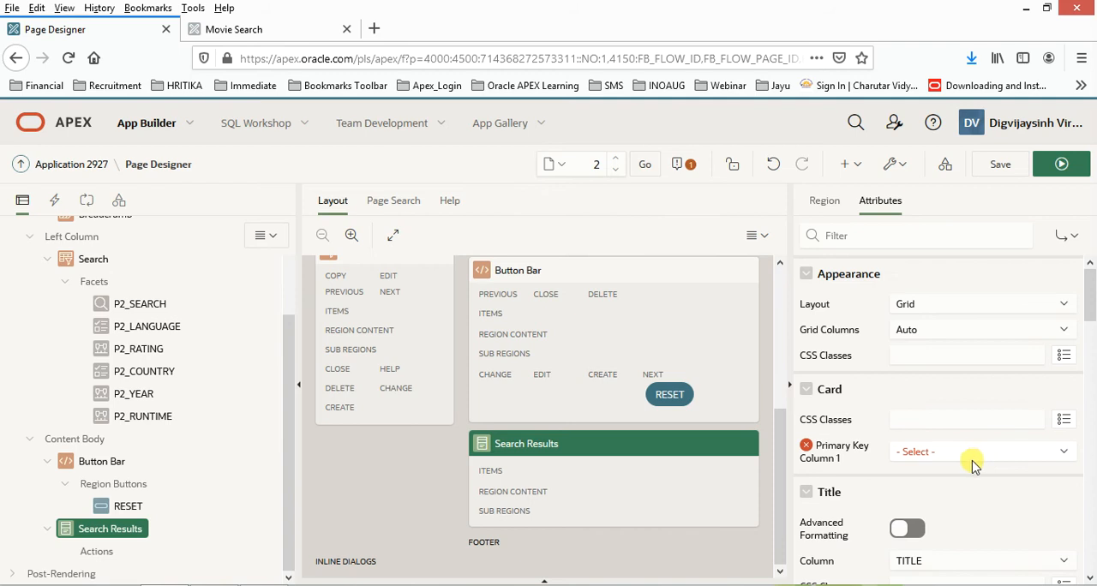
pyautogui.click(973, 452)
pyautogui.click(910, 204)
pyautogui.click(985, 173)
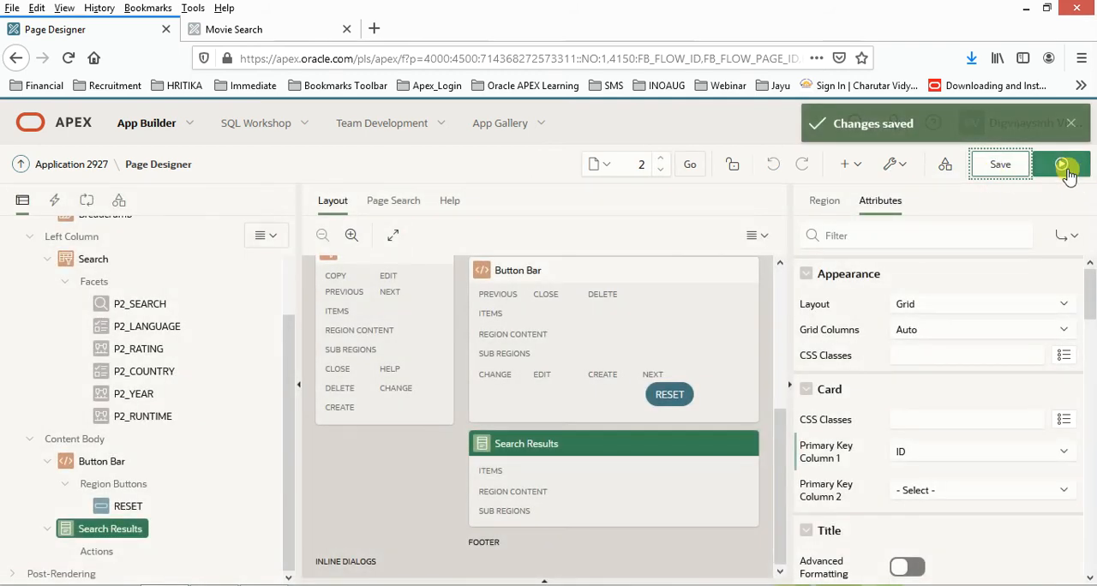
# - Run the Movie Search page and inspect the posters on the cards filtered by India
pyautogui.click(1062, 172)
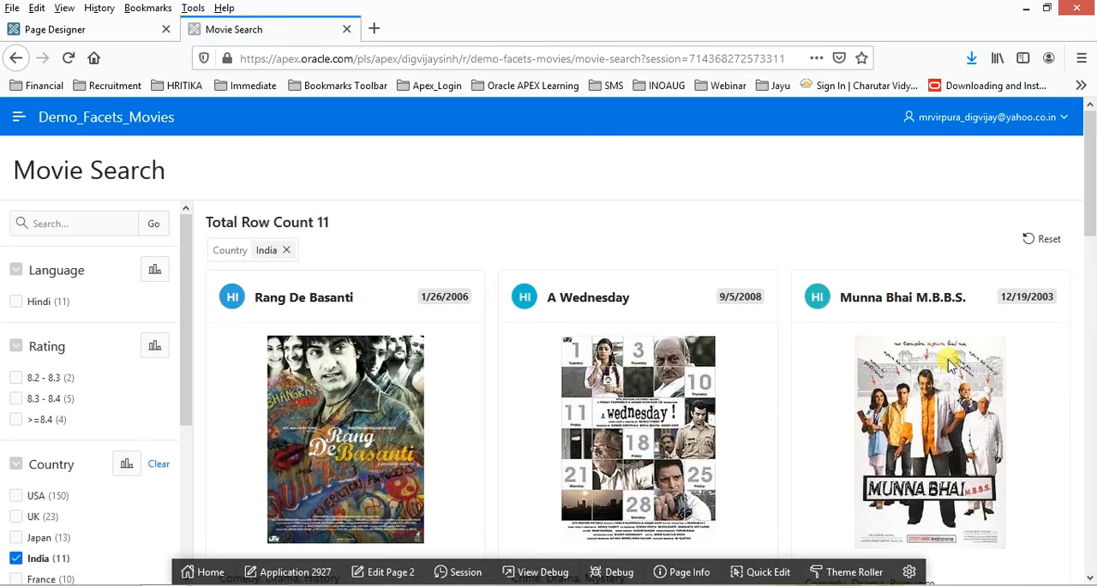
pyautogui.scroll(-3, 949, 364)
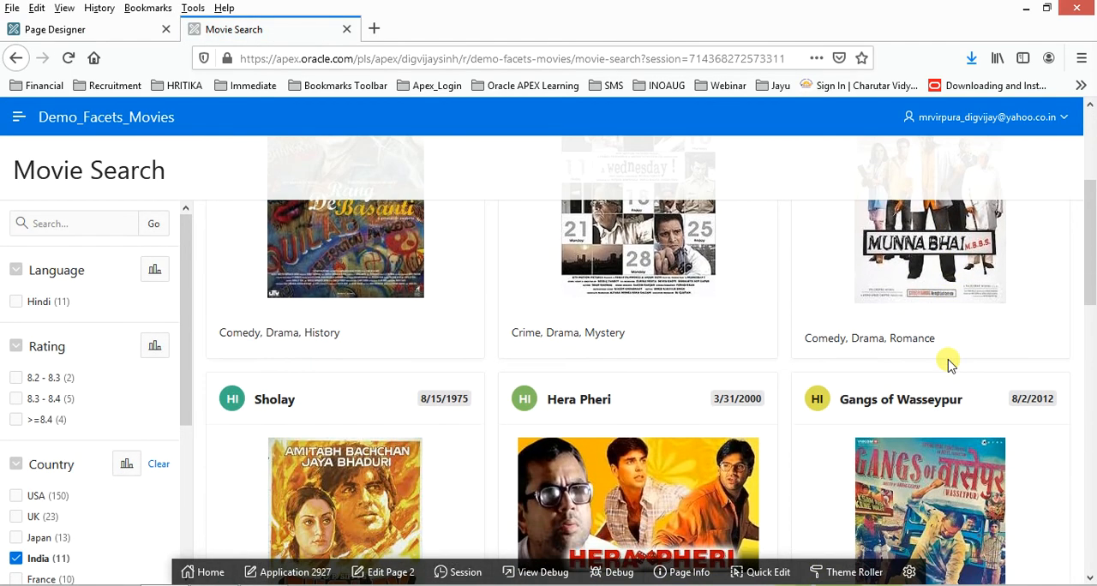
pyautogui.scroll(-4, 948, 364)
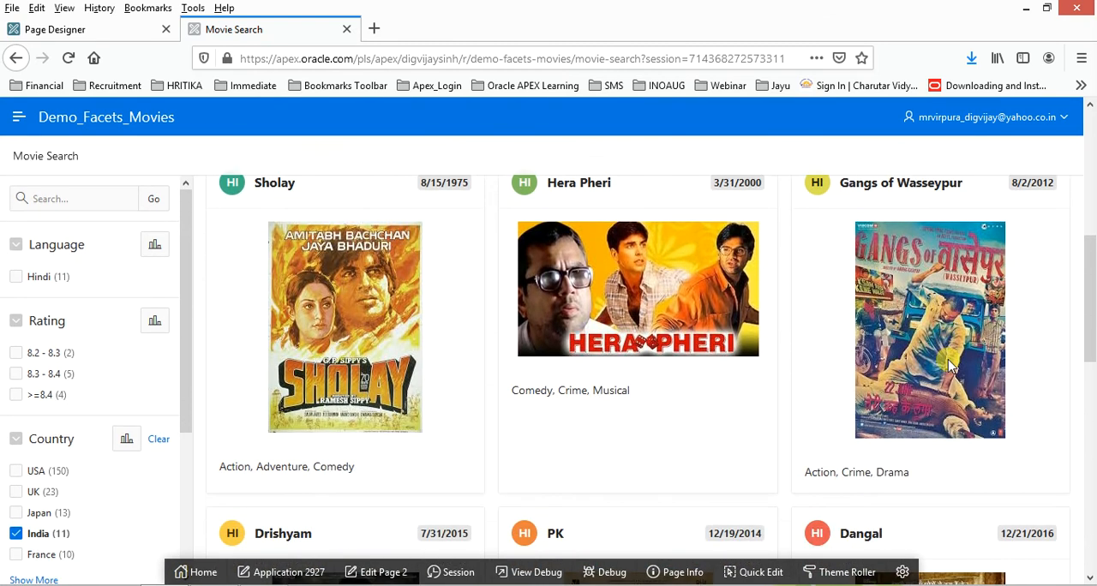
pyautogui.scroll(-7, 948, 365)
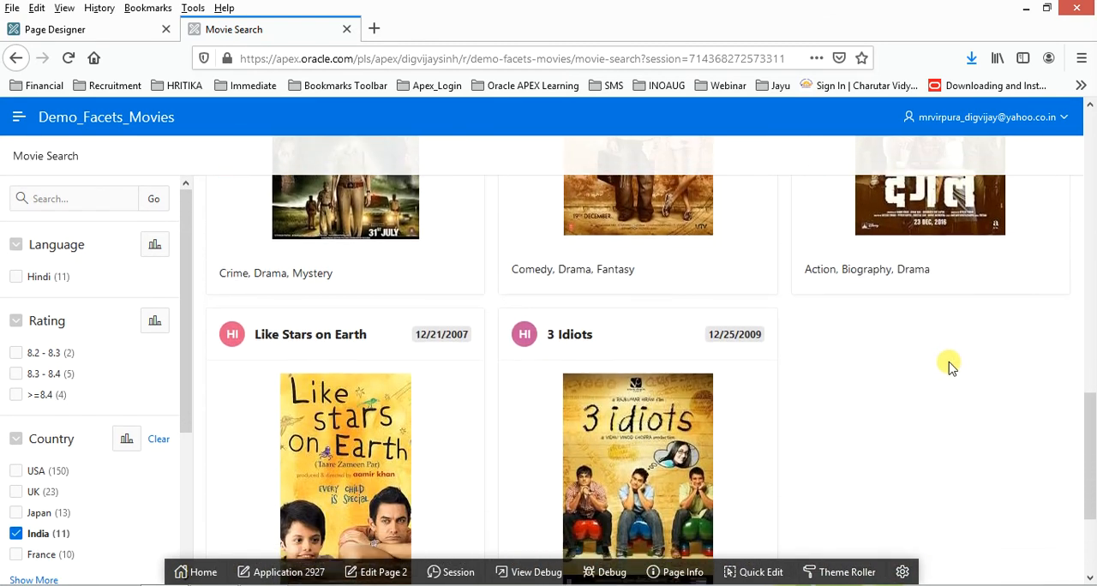
pyautogui.scroll(3, 948, 370)
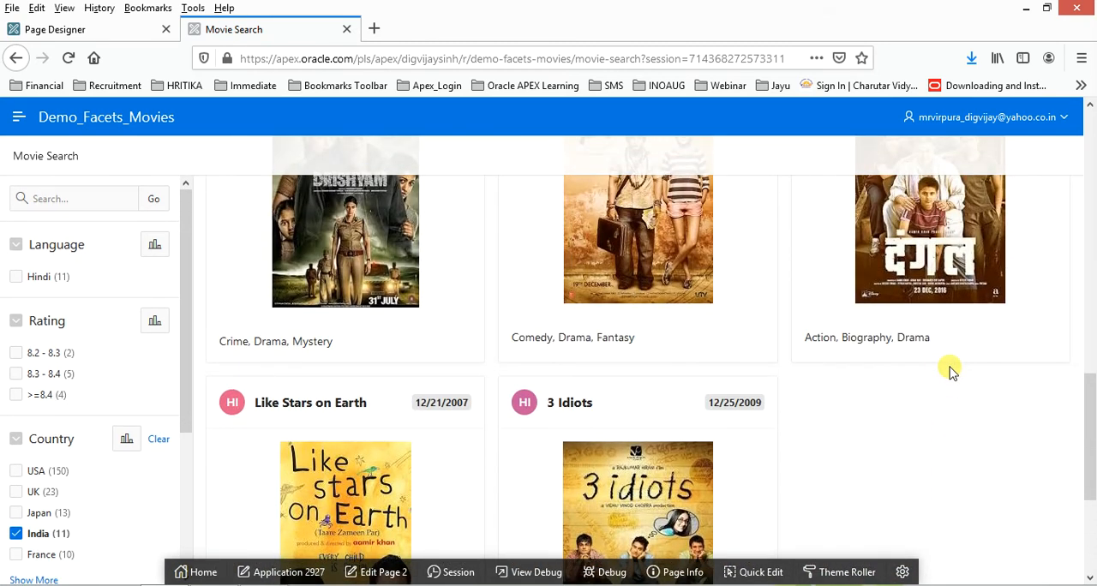
pyautogui.scroll(9, 948, 370)
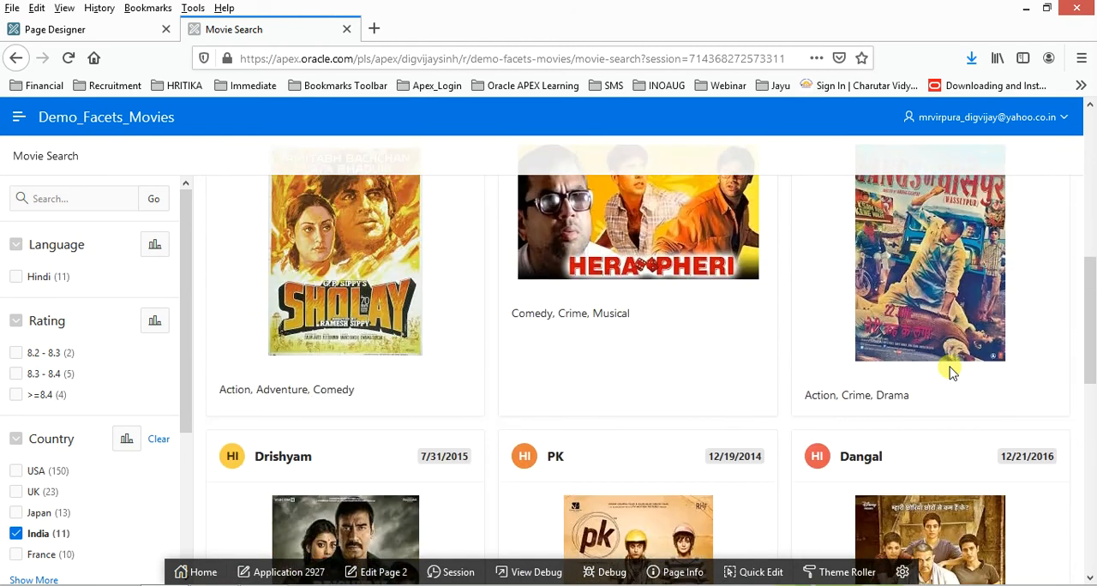
pyautogui.scroll(2, 949, 370)
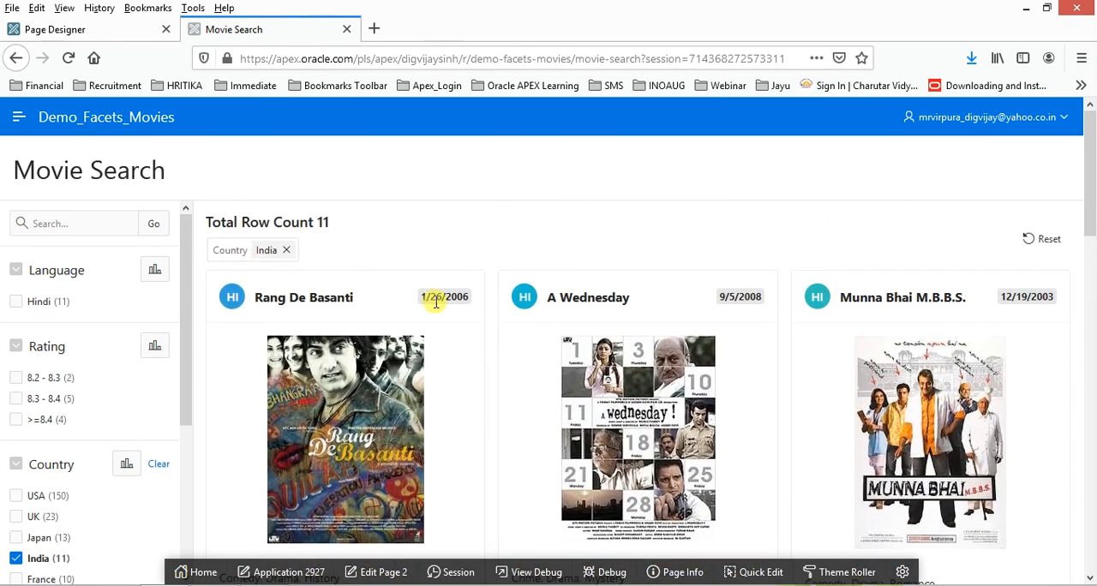
# - Clear the India country filter and browse the posters across all movie cards
pyautogui.click(286, 249)
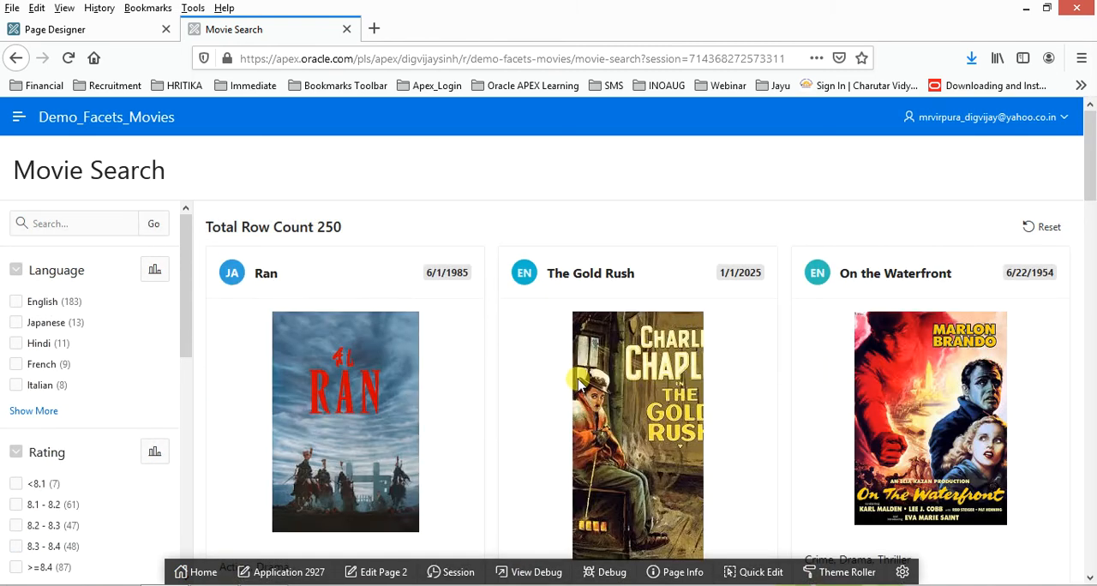
pyautogui.scroll(-10, 564, 382)
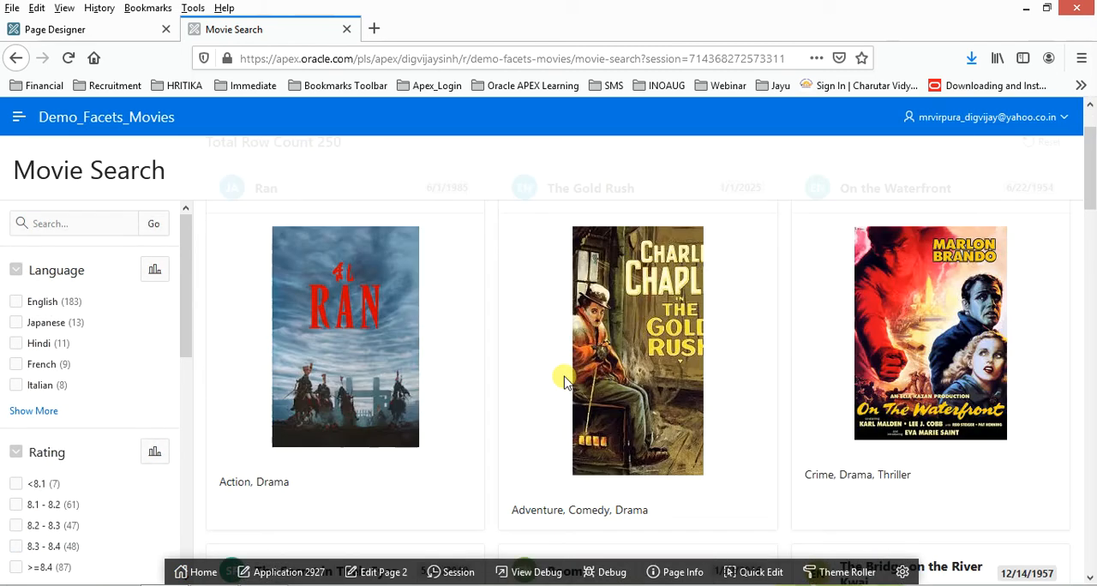
pyautogui.scroll(-2, 564, 381)
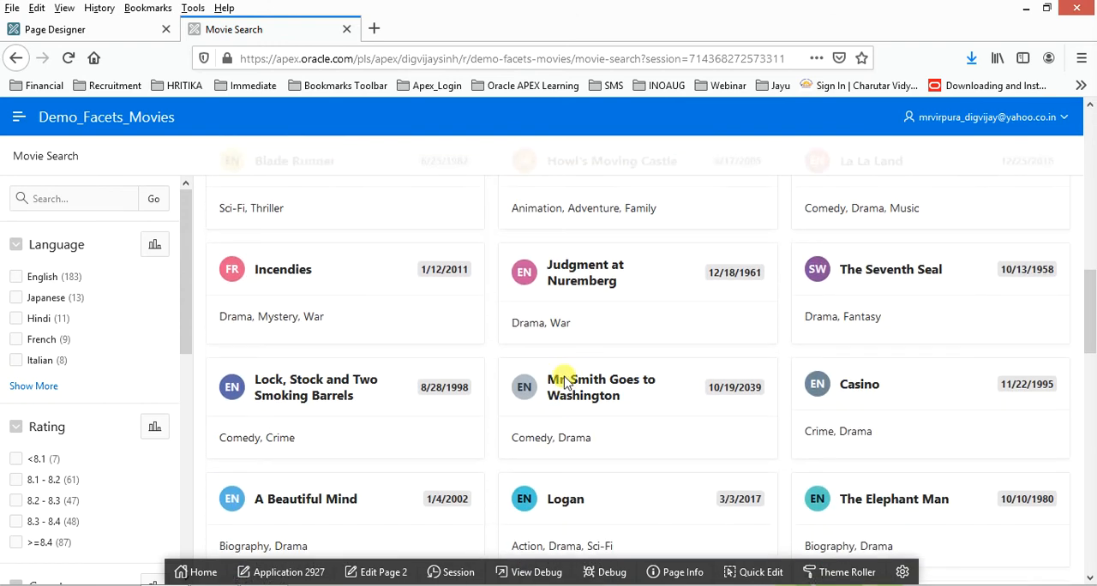
pyautogui.scroll(10, 564, 381)
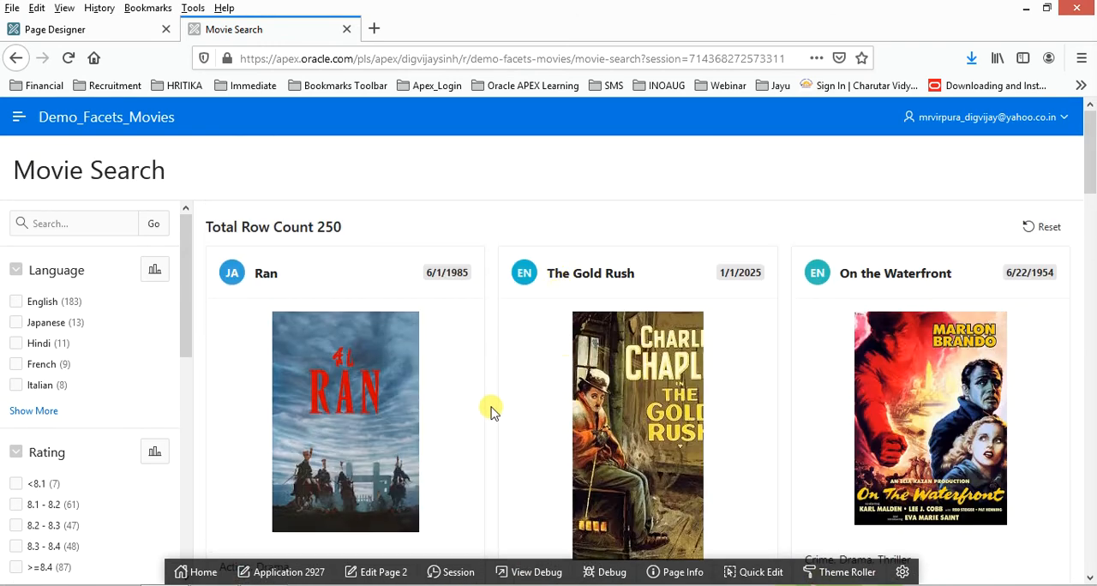
# - Return to Application 2927 from Page Designer and change the theme style in its User Interface settings, applying the changes
pyautogui.click(375, 572)
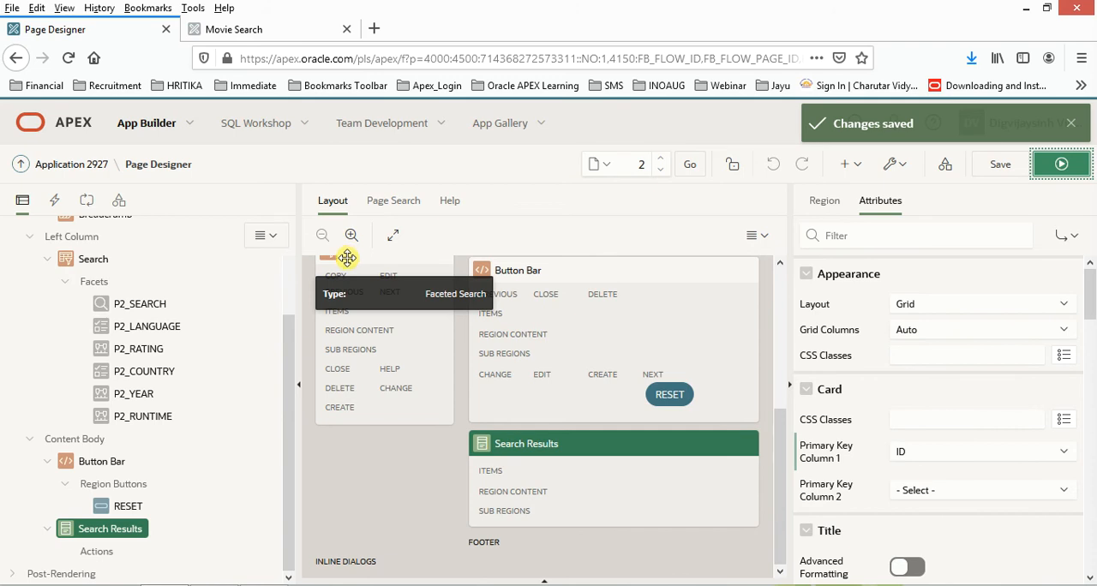
pyautogui.click(92, 165)
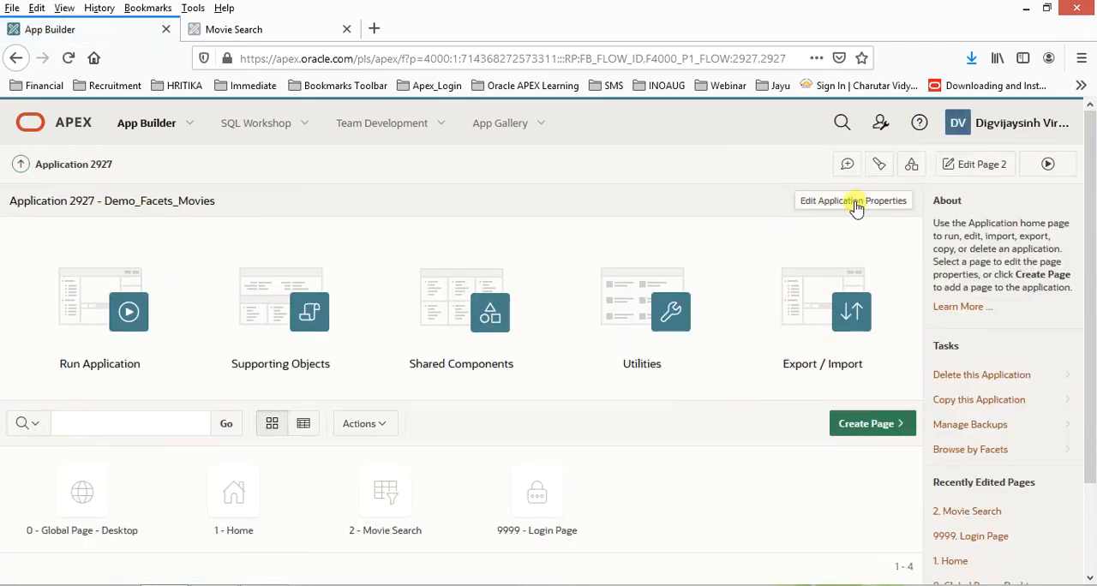
pyautogui.click(857, 204)
pyautogui.click(849, 202)
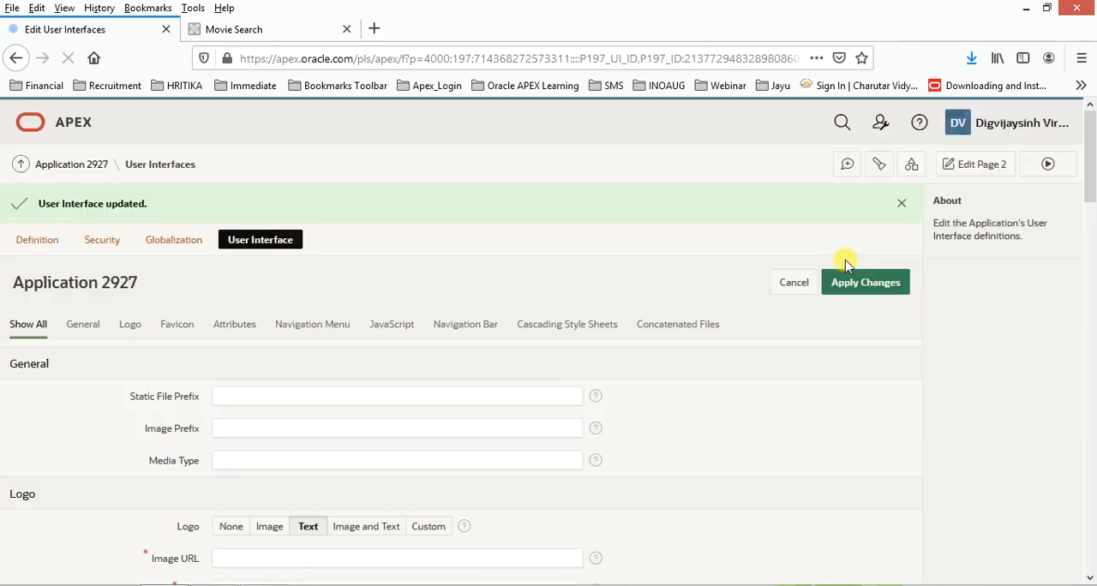
# - Run the restyled Movie Search page, filter the cards by the language Hindi, and browse their posters
pyautogui.click(1049, 165)
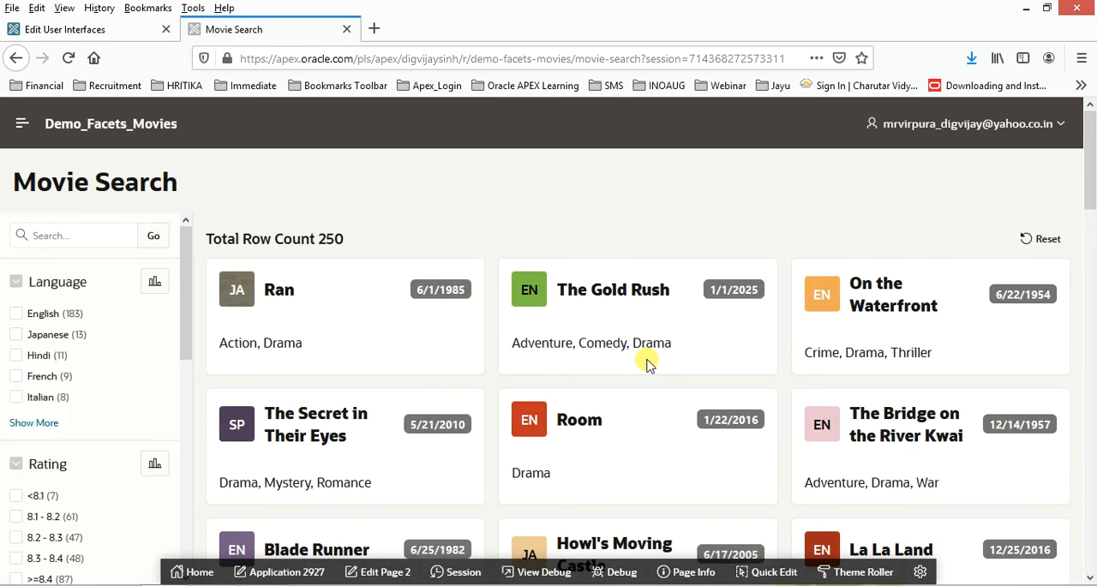
pyautogui.click(16, 356)
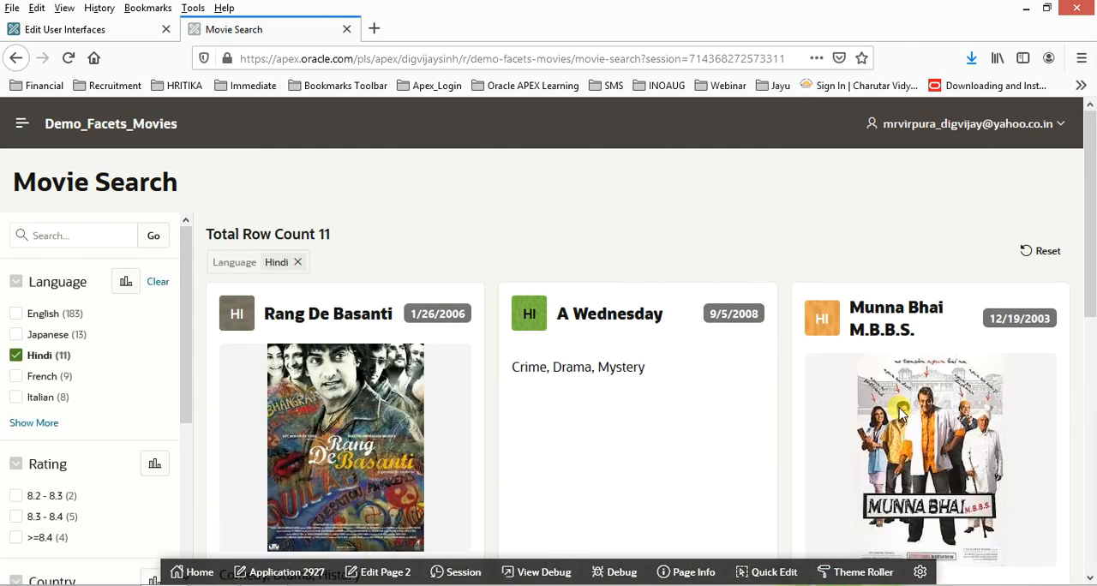
pyautogui.scroll(-5, 900, 415)
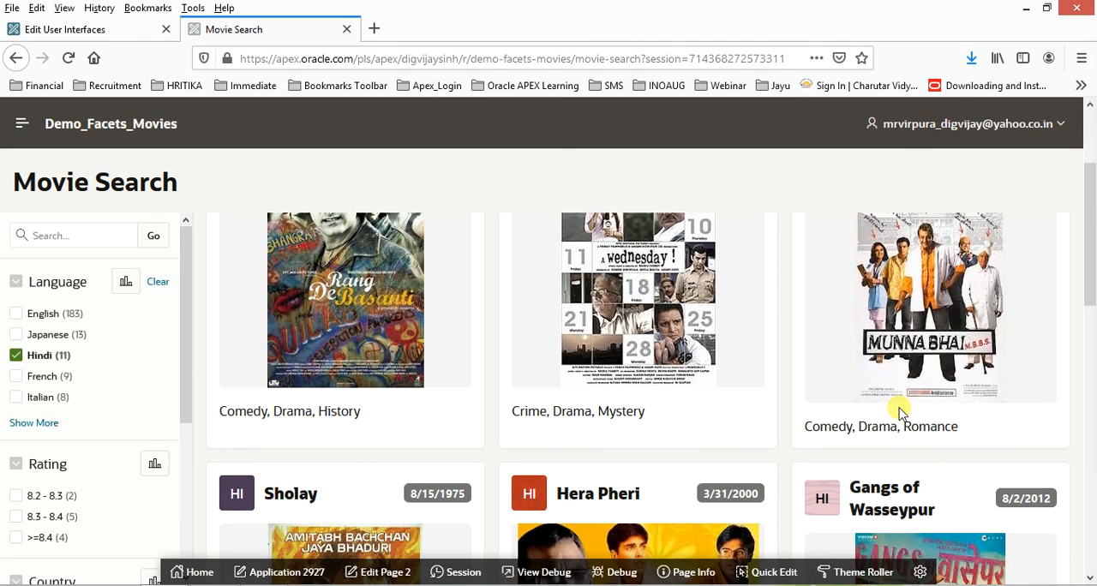
pyautogui.scroll(-3, 900, 414)
pyautogui.scroll(-3, 900, 415)
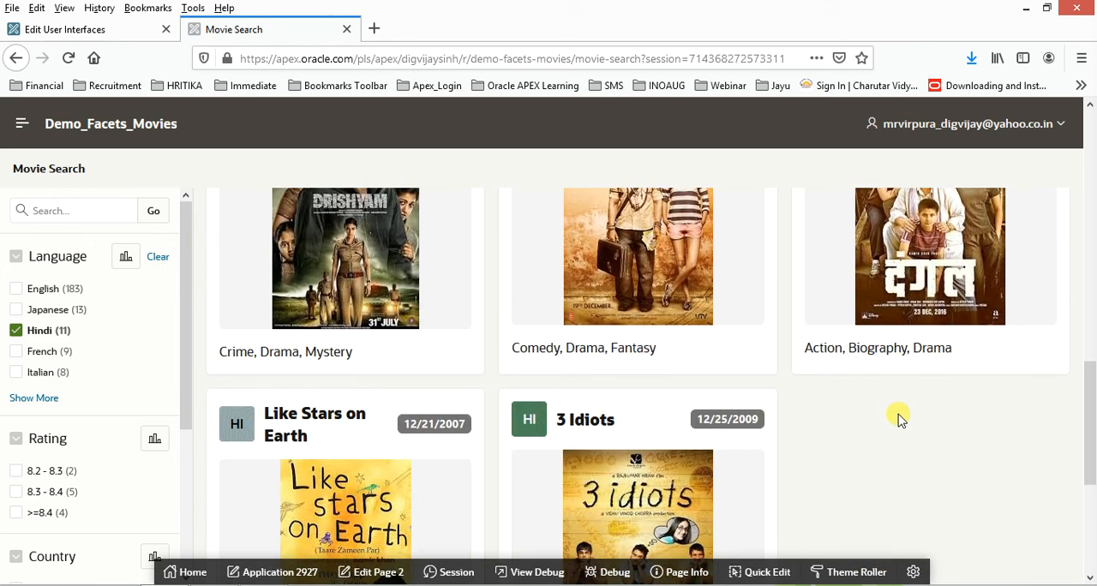
pyautogui.scroll(10, 900, 419)
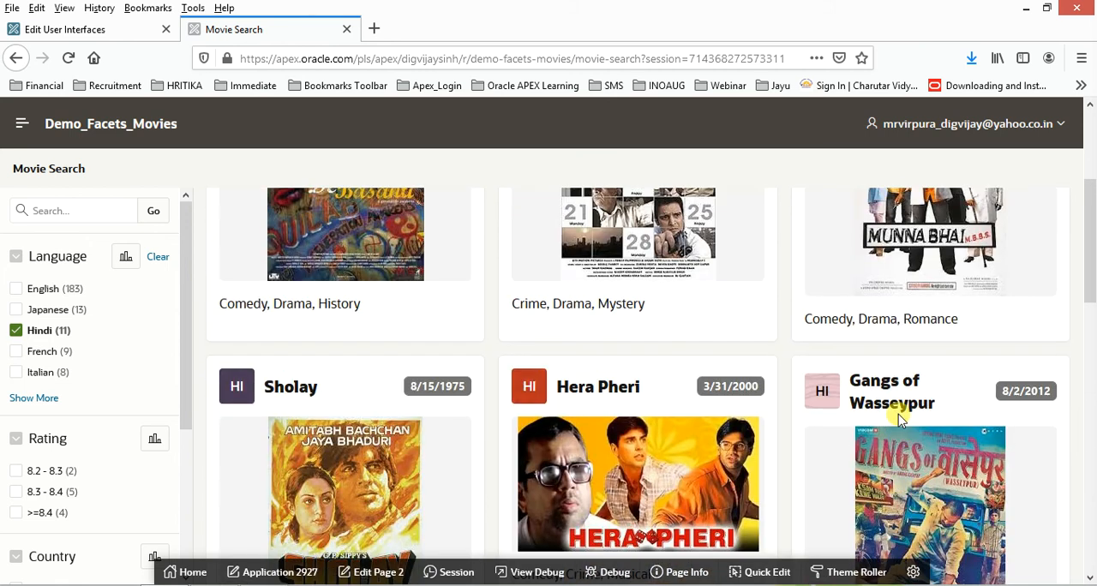